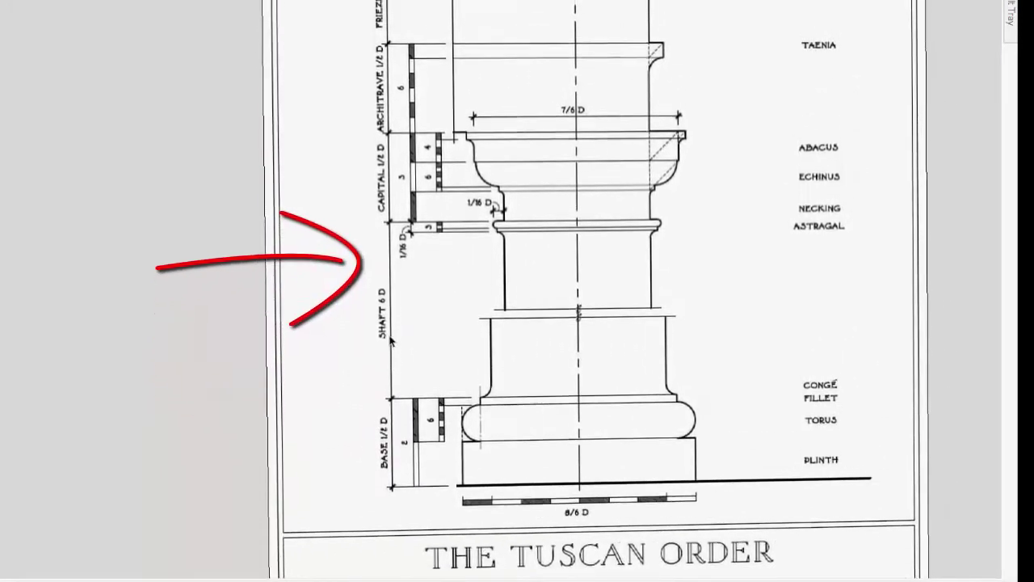
- Pin the Default Tray open and make the 96" Scale Bars layer visible
{"action": "scroll", "coordinate": [391, 341], "scroll_direction": "up", "scroll_amount": 3}
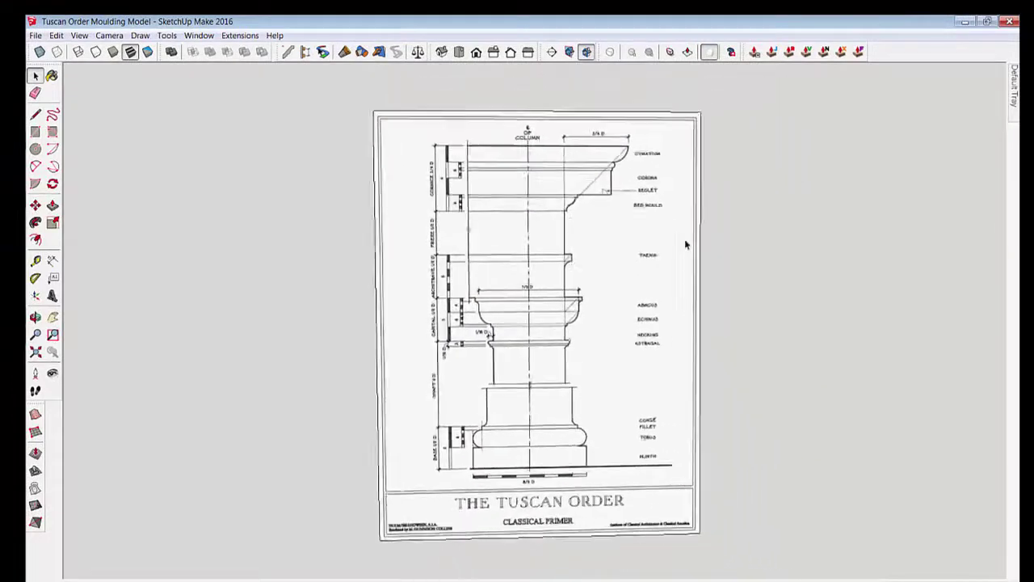
{"action": "mouse_move", "coordinate": [1016, 95]}
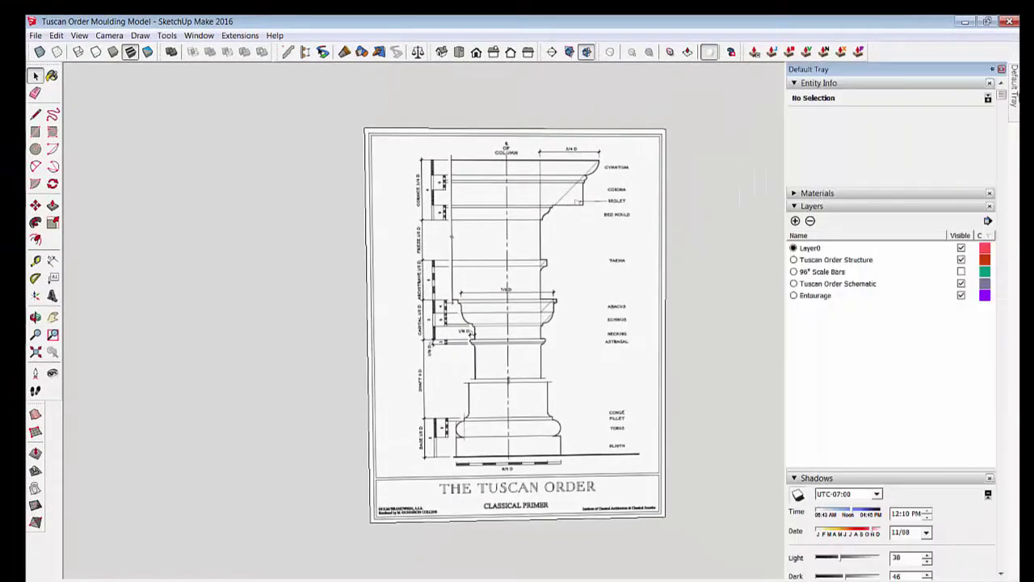
{"action": "left_click", "coordinate": [994, 70]}
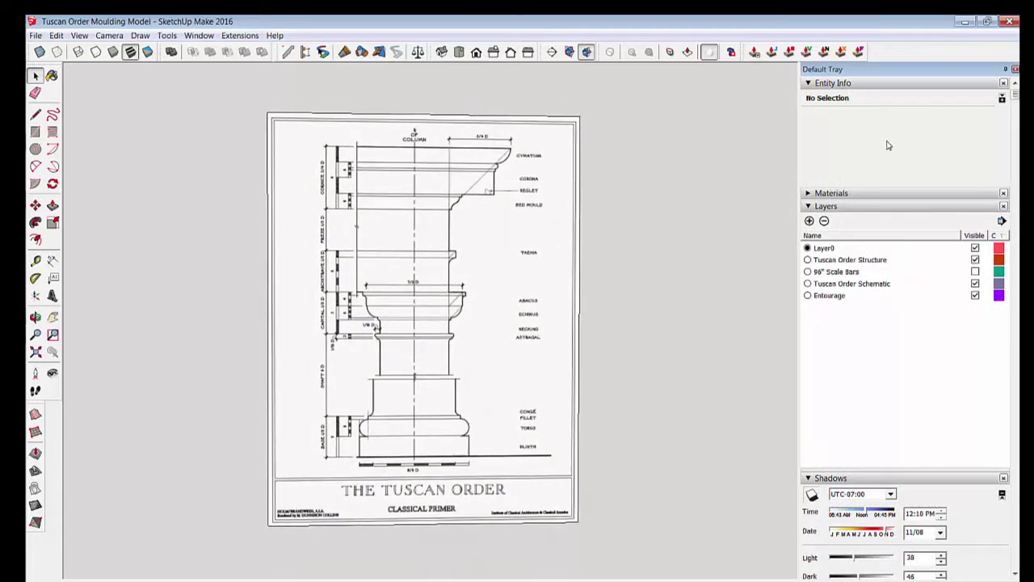
{"action": "left_click", "coordinate": [975, 271]}
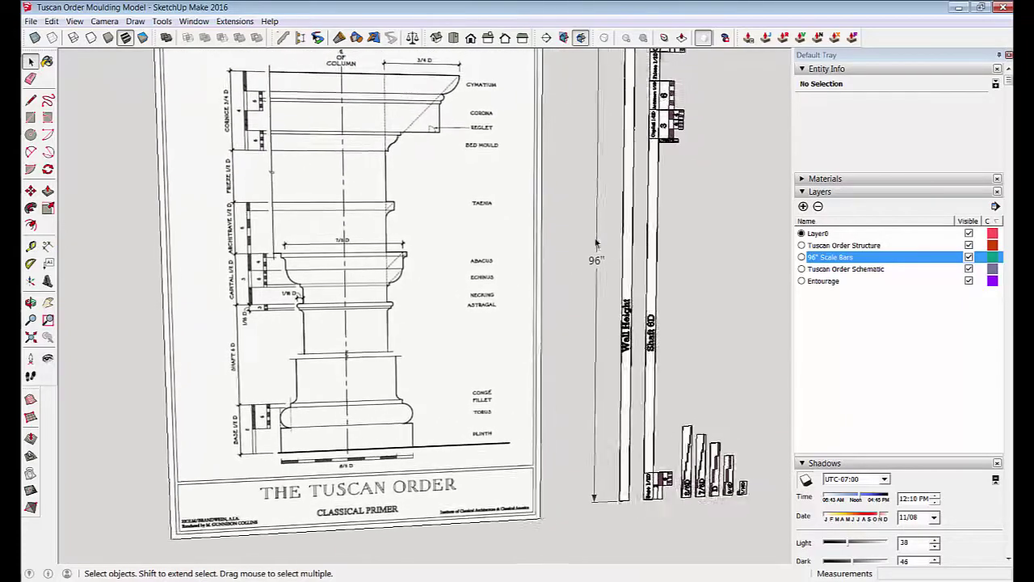
- Draw a 96" vertical line between the Tuscan Order schematic and the Wall Height scale bar
{"action": "left_click", "coordinate": [30, 100]}
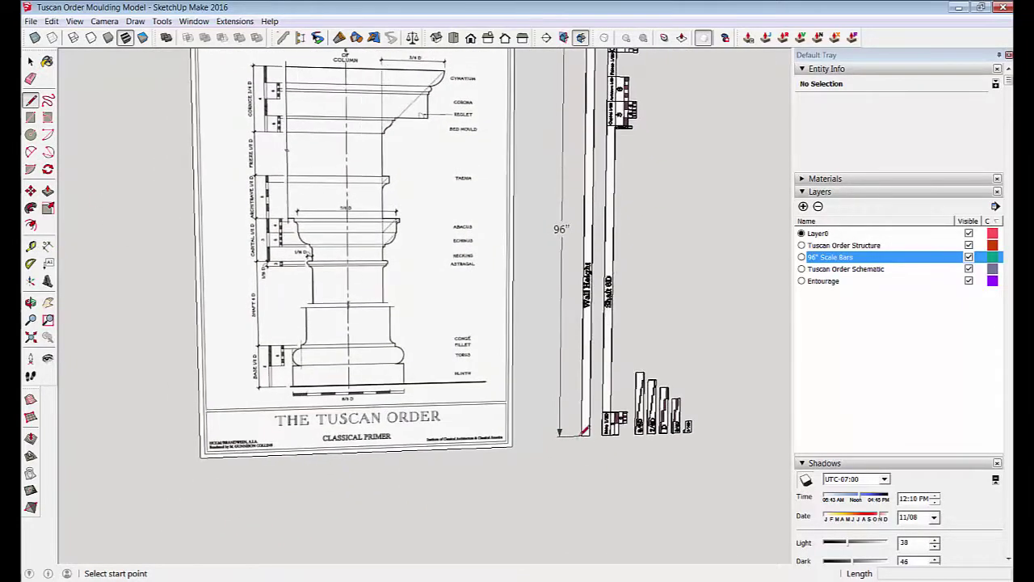
{"action": "left_click", "coordinate": [533, 439]}
{"action": "scroll", "coordinate": [538, 119], "scroll_direction": "down", "scroll_amount": 2}
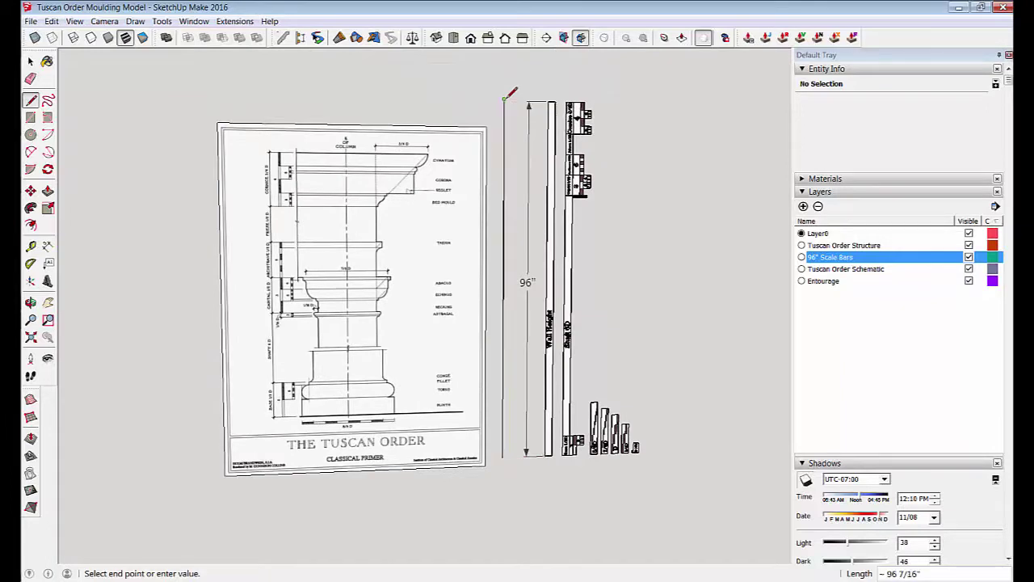
{"action": "type", "text": "96"}
{"action": "key", "text": "Return"}
{"action": "key", "text": "space"}
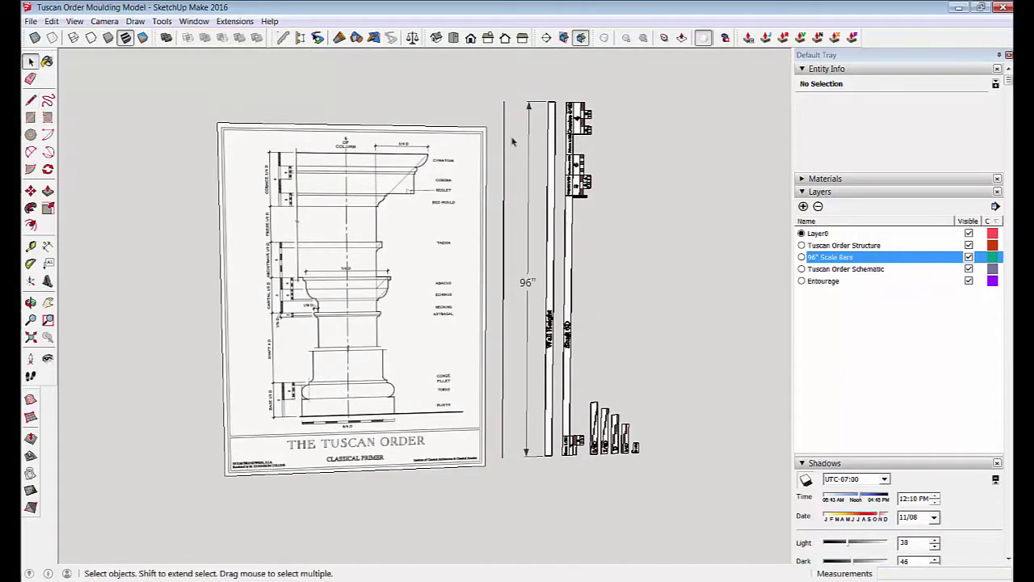
- Divide the 96" vertical line into 35 equal segments
{"action": "left_click", "coordinate": [503, 166]}
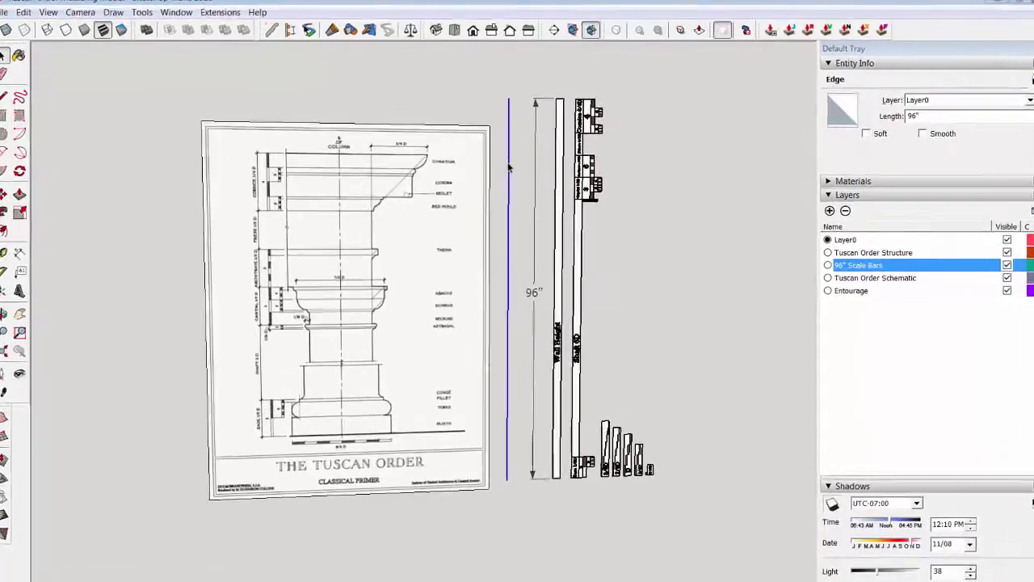
{"action": "right_click", "coordinate": [504, 167]}
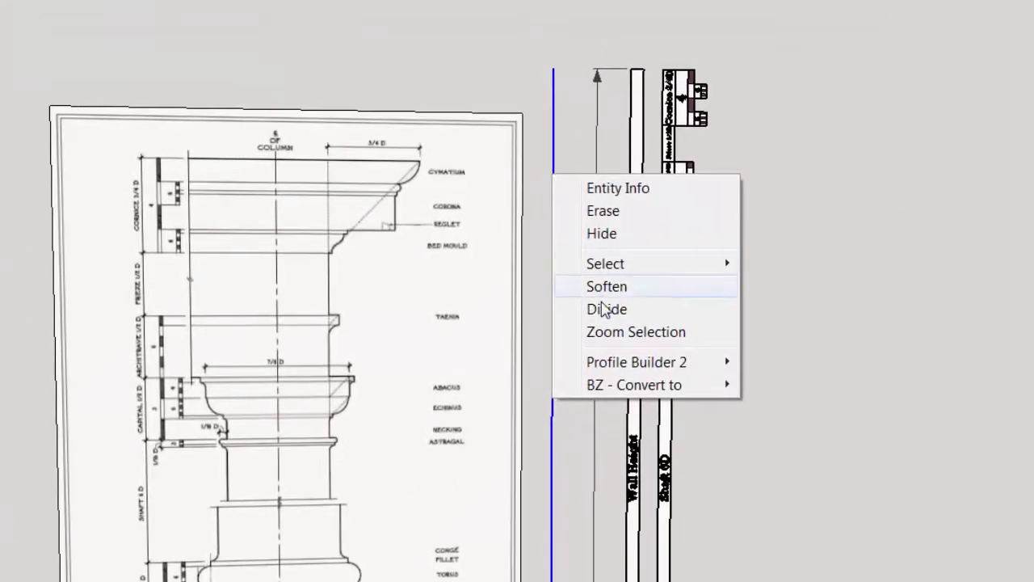
{"action": "left_click", "coordinate": [606, 310]}
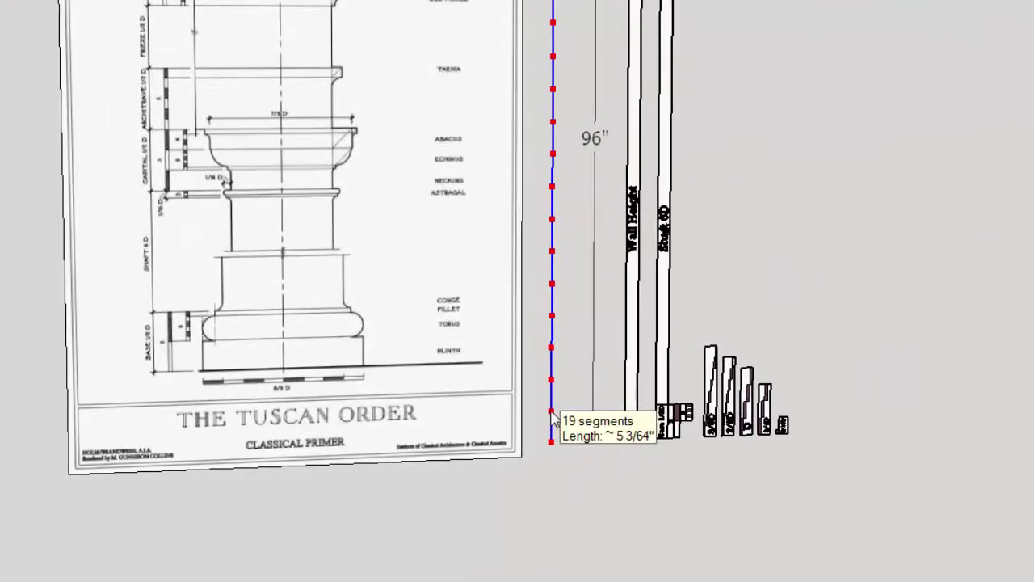
{"action": "left_click", "coordinate": [504, 446]}
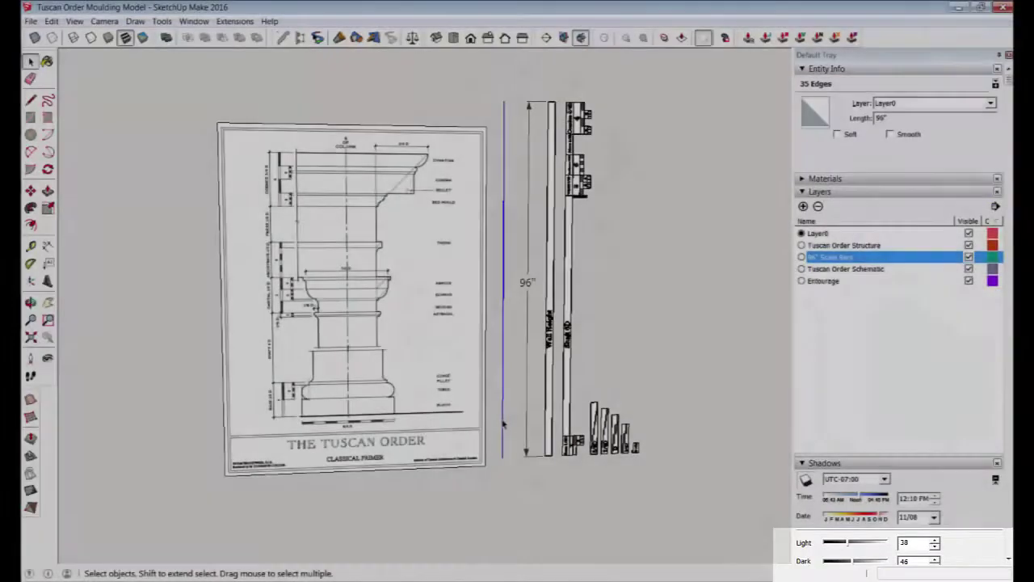
- Select the lowest segment of the divided line and compare it with the Base 1/2D scale bar
{"action": "left_click", "coordinate": [503, 419]}
{"action": "middle_click_drag", "start_coordinate": [504, 418], "coordinate": [506, 425]}
{"action": "scroll", "coordinate": [510, 428], "scroll_direction": "up", "scroll_amount": 5}
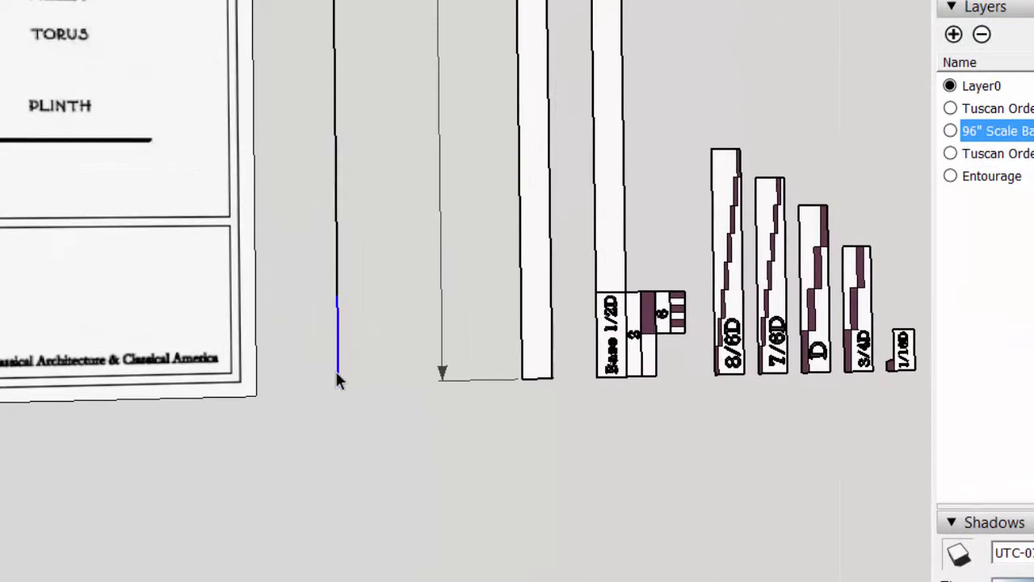
{"action": "key", "text": "m"}
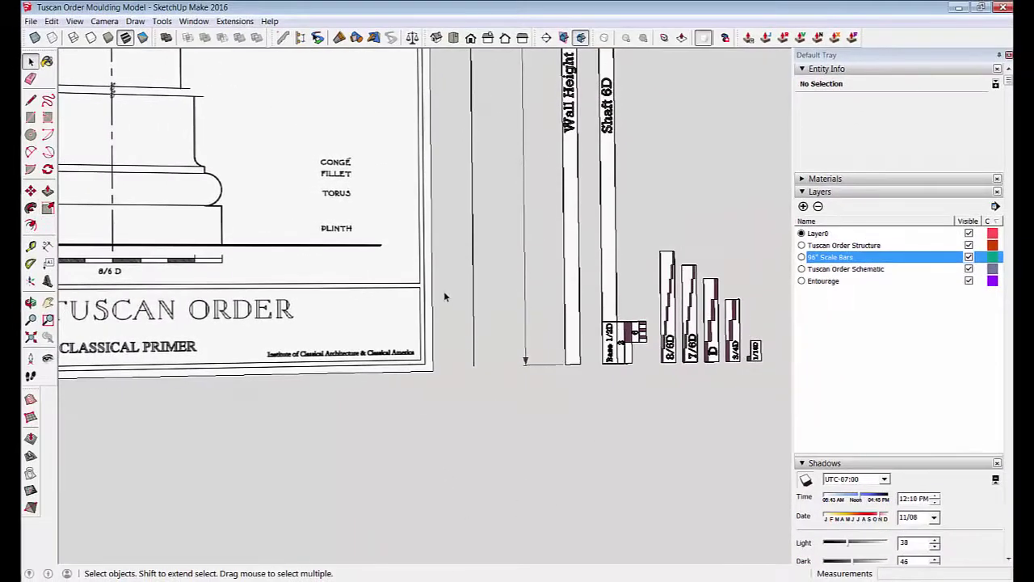
{"action": "left_click_drag", "start_coordinate": [464, 285], "coordinate": [502, 386]}
{"action": "mouse_move", "coordinate": [487, 365]}
{"action": "middle_mouse_down"}
{"action": "mouse_move", "coordinate": [481, 432]}
{"action": "mouse_move", "coordinate": [456, 426]}
{"action": "mouse_move", "coordinate": [523, 417]}
{"action": "mouse_move", "coordinate": [511, 419]}
{"action": "middle_mouse_up"}
{"action": "scroll", "coordinate": [471, 478], "scroll_direction": "down", "scroll_amount": 3}
{"action": "left_click", "coordinate": [471, 478]}
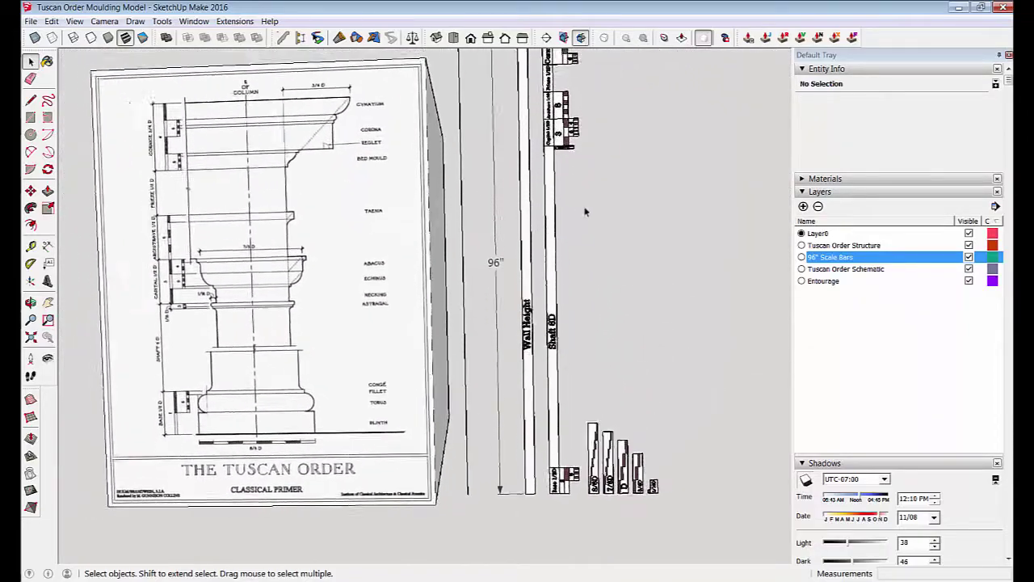
- Place a copy of the portico's corner column beside the 96" scale bars and turn off the shadows
{"action": "middle_click_drag", "start_coordinate": [586, 212], "coordinate": [522, 322]}
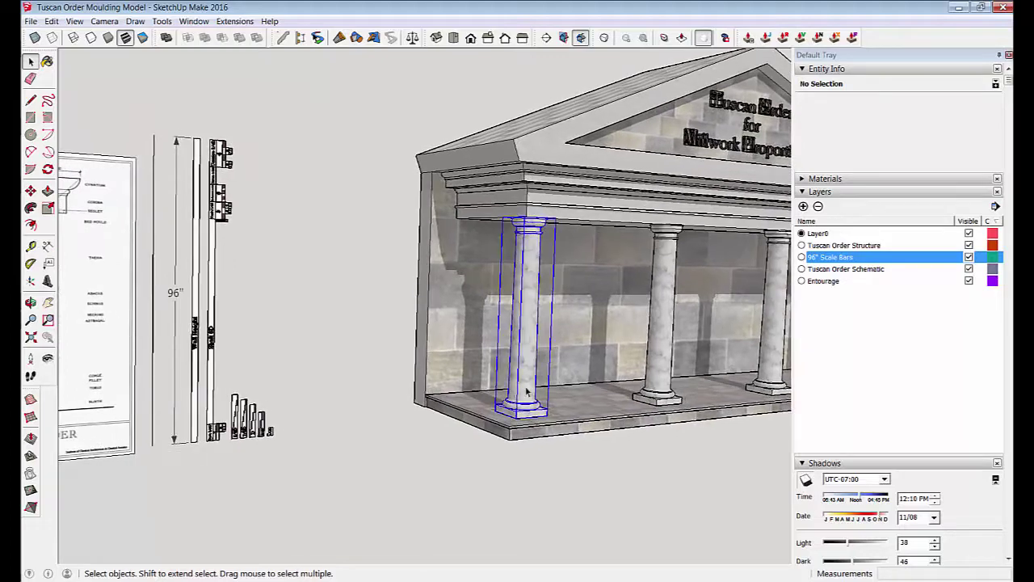
{"action": "left_click", "coordinate": [519, 400]}
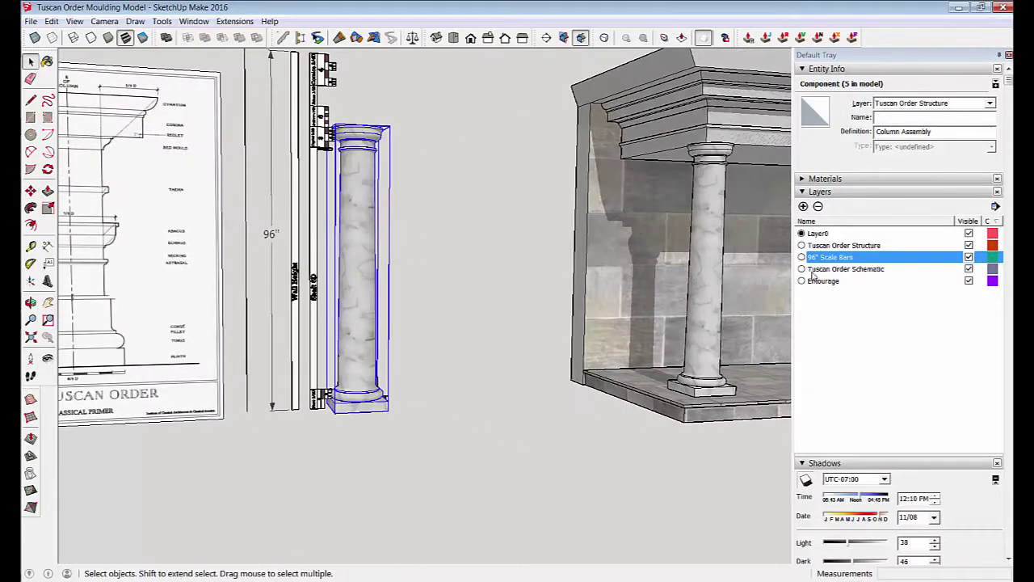
{"action": "left_click", "coordinate": [805, 480]}
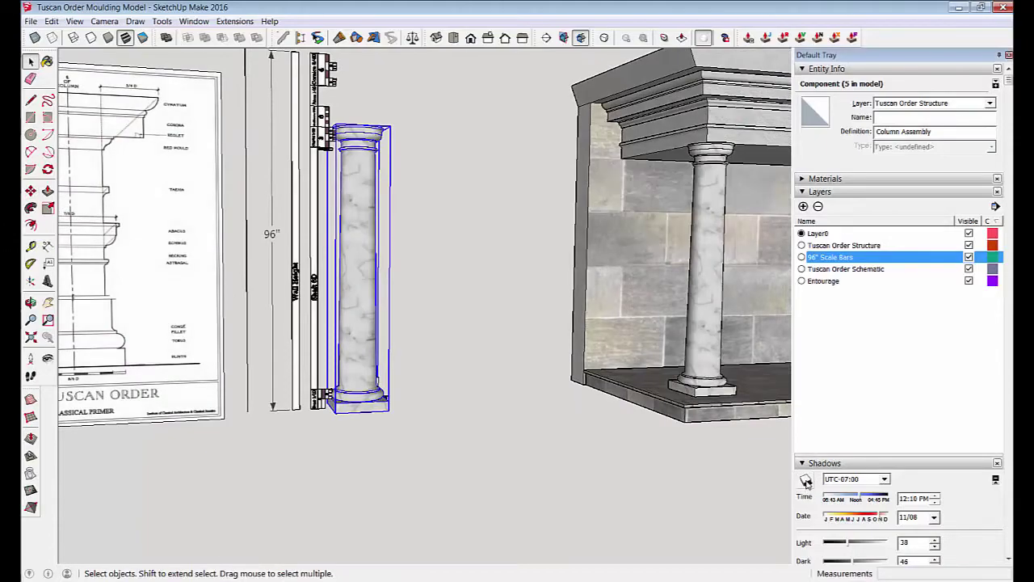
- Compare the copied column's base, shaft and capital with the matching divisions of the scale bar
{"action": "scroll", "coordinate": [628, 415], "scroll_direction": "up", "scroll_amount": 5}
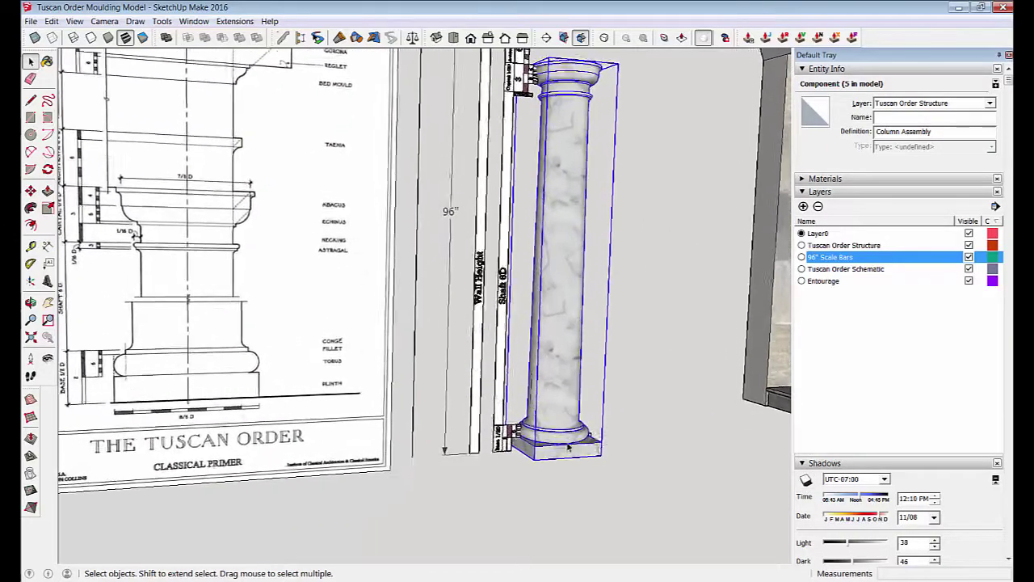
{"action": "scroll", "coordinate": [539, 455], "scroll_direction": "up", "scroll_amount": 8}
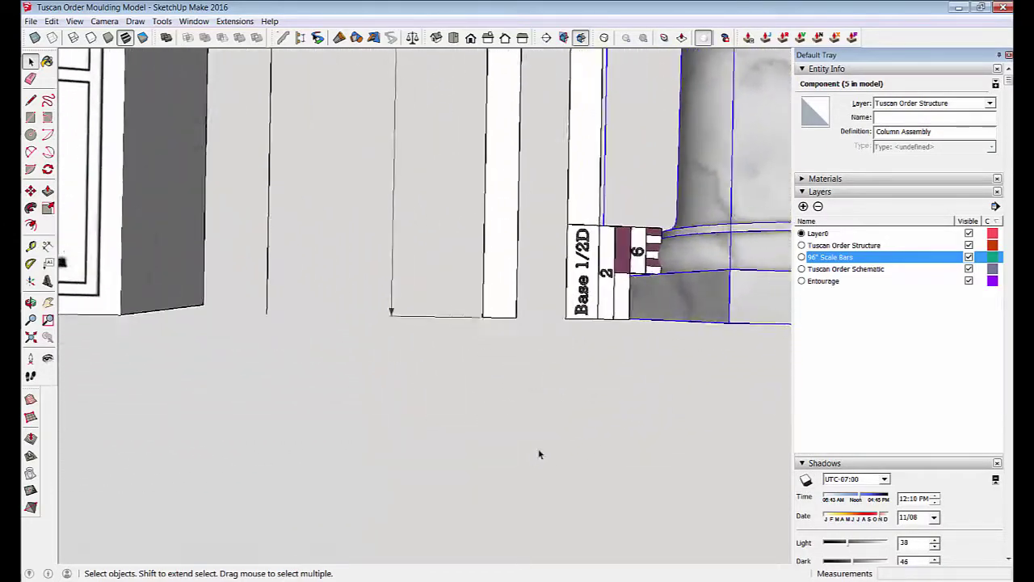
{"action": "scroll", "coordinate": [539, 453], "scroll_direction": "up", "scroll_amount": 3}
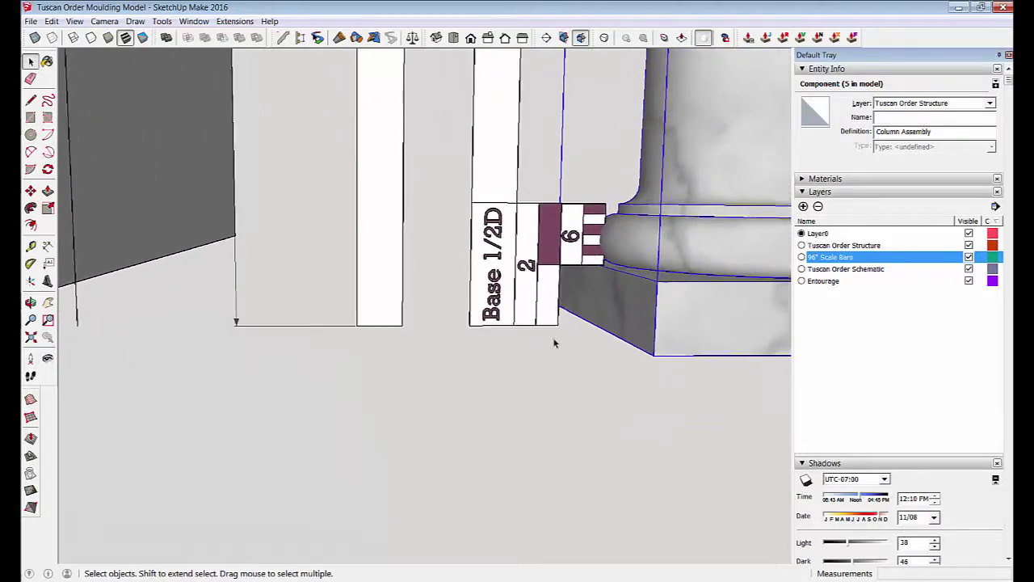
{"action": "middle_click_drag", "start_coordinate": [567, 313], "coordinate": [547, 265]}
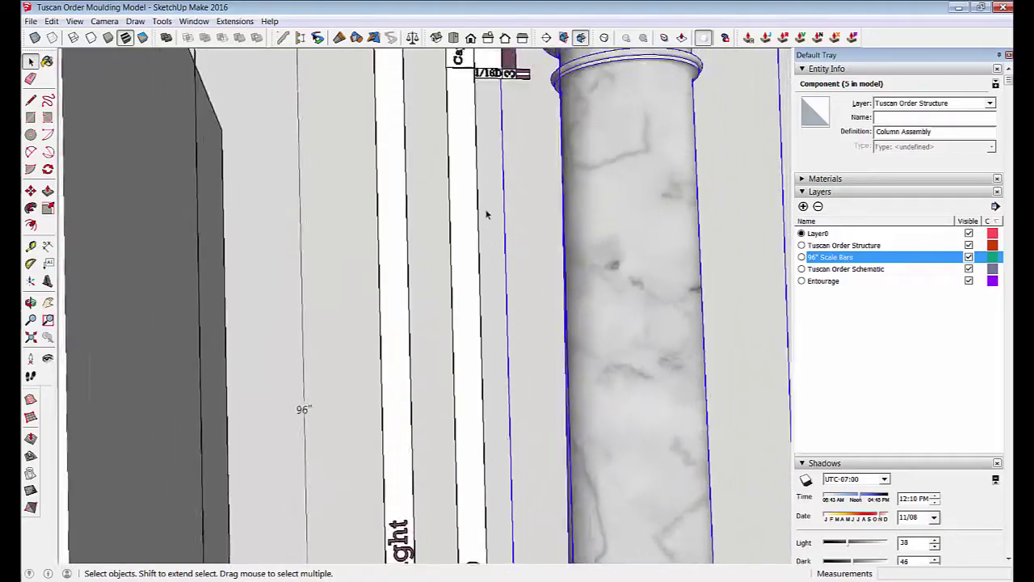
{"action": "middle_click_drag", "start_coordinate": [537, 219], "coordinate": [536, 190]}
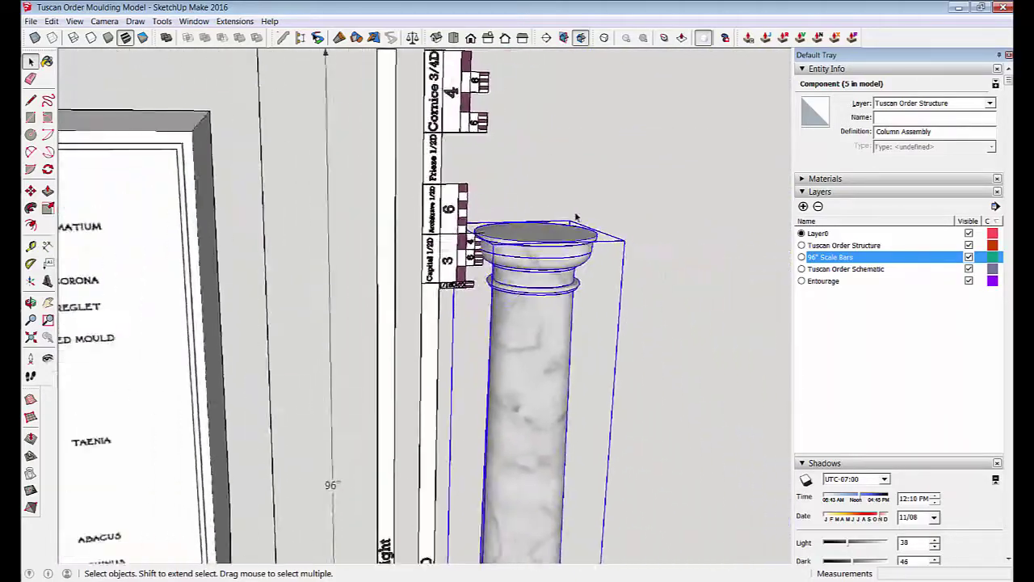
{"action": "scroll", "coordinate": [538, 411], "scroll_direction": "down", "scroll_amount": 2}
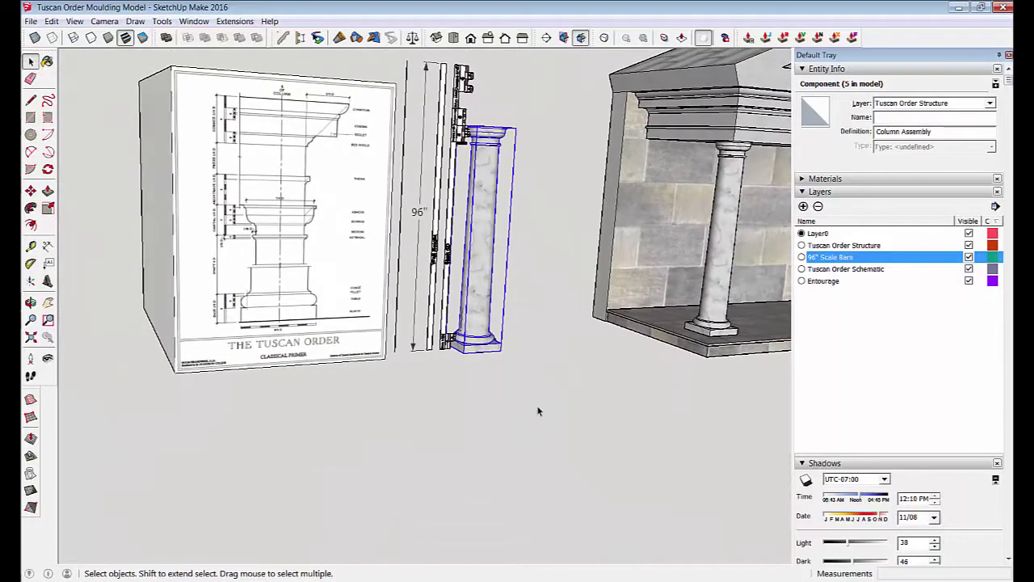
{"action": "left_click", "coordinate": [546, 364]}
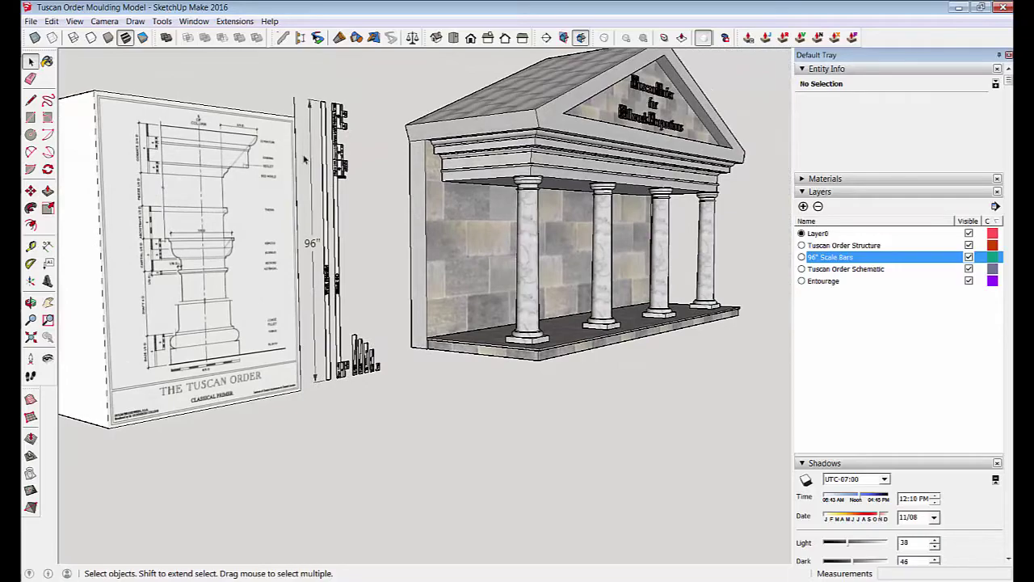
- Dimension the height of the Cornice 3/4D section of the scale bar
{"action": "scroll", "coordinate": [441, 251], "scroll_direction": "up", "scroll_amount": 4}
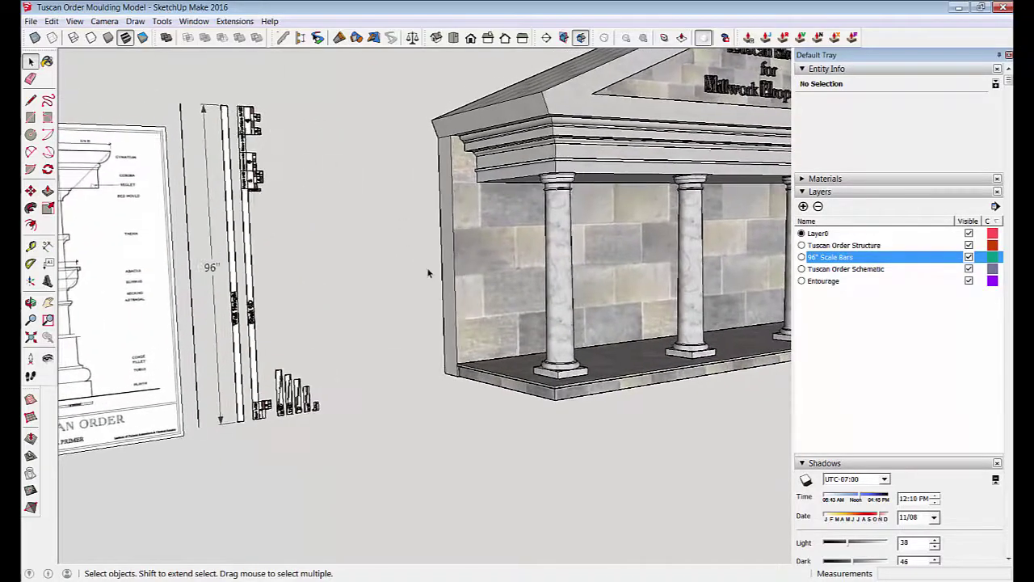
{"action": "scroll", "coordinate": [396, 277], "scroll_direction": "up", "scroll_amount": 5}
{"action": "scroll", "coordinate": [383, 277], "scroll_direction": "up", "scroll_amount": 4}
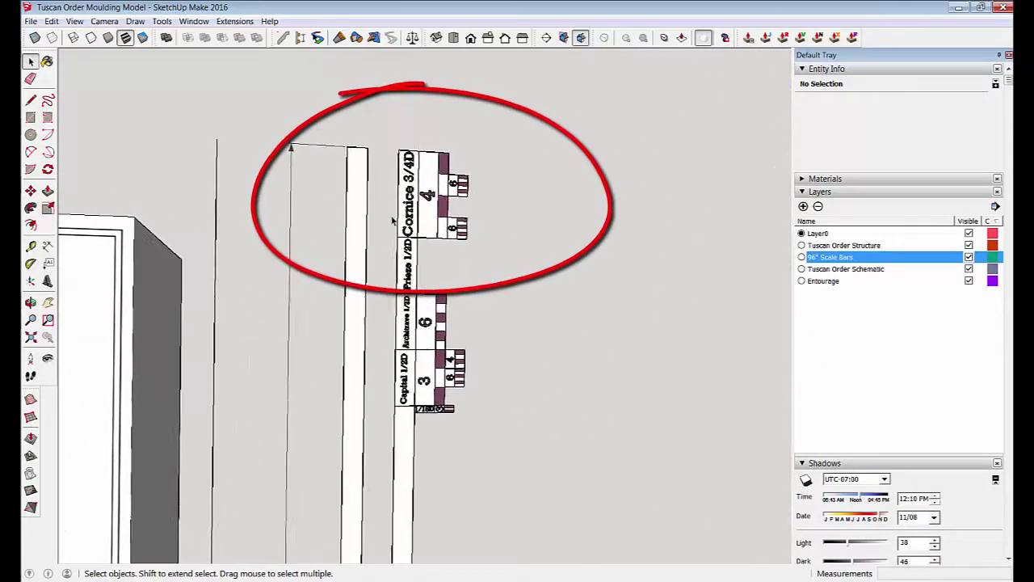
{"action": "left_click", "coordinate": [48, 246]}
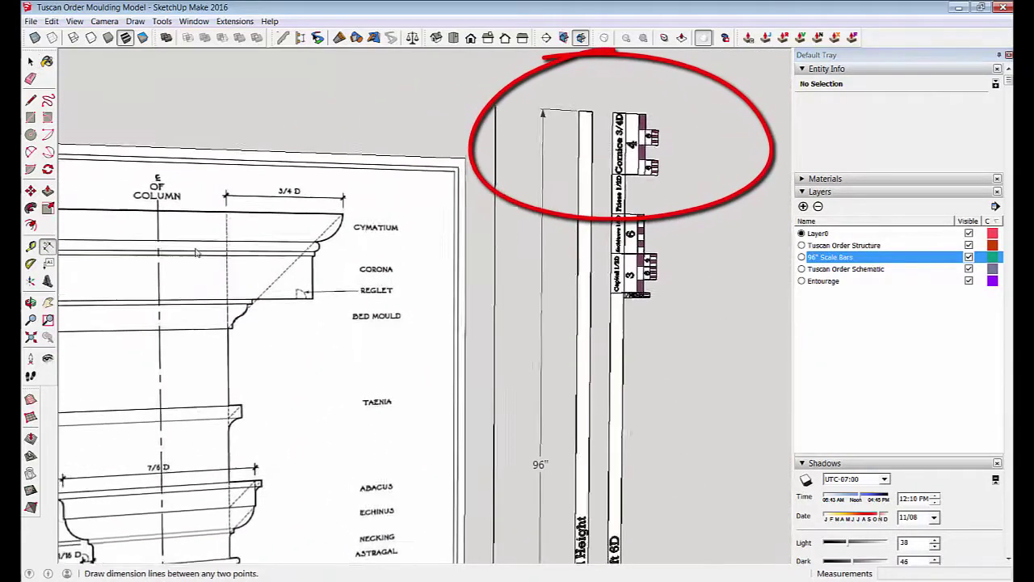
{"action": "scroll", "coordinate": [623, 228], "scroll_direction": "up", "scroll_amount": 2}
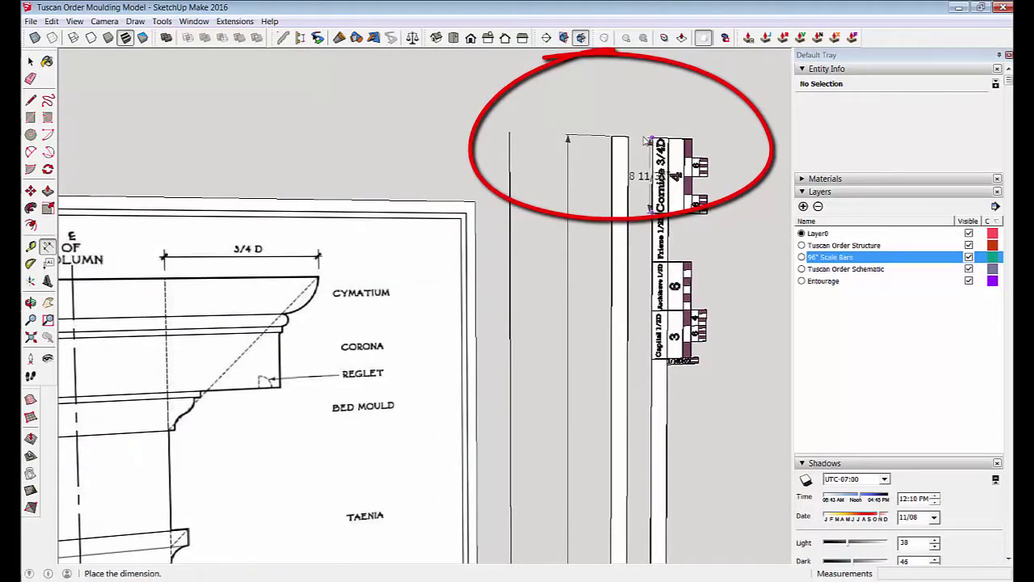
{"action": "left_click", "coordinate": [543, 147]}
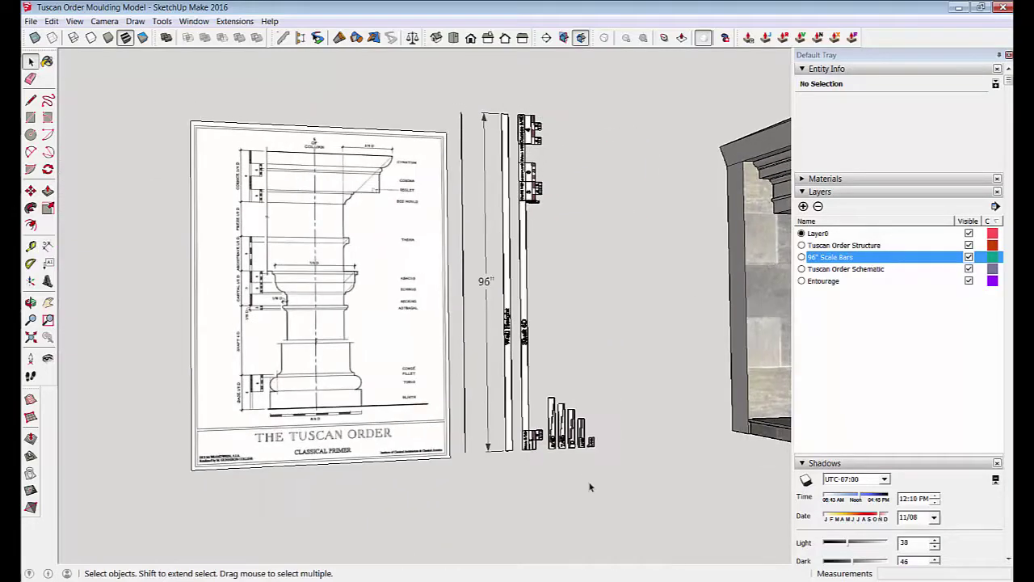
{"action": "middle_click_drag", "start_coordinate": [545, 509], "coordinate": [444, 361]}
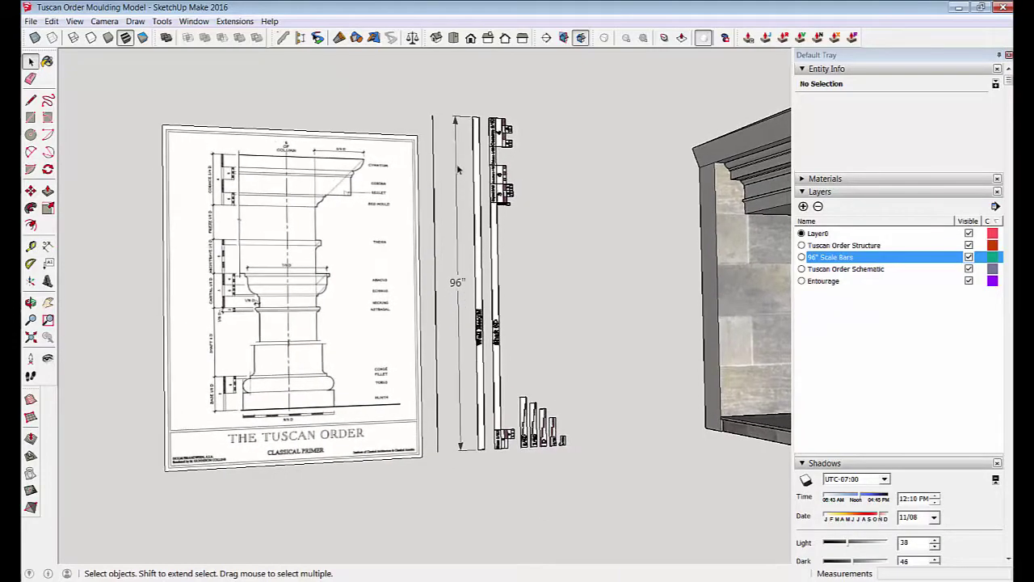
{"action": "middle_click_drag", "start_coordinate": [458, 169], "coordinate": [445, 150]}
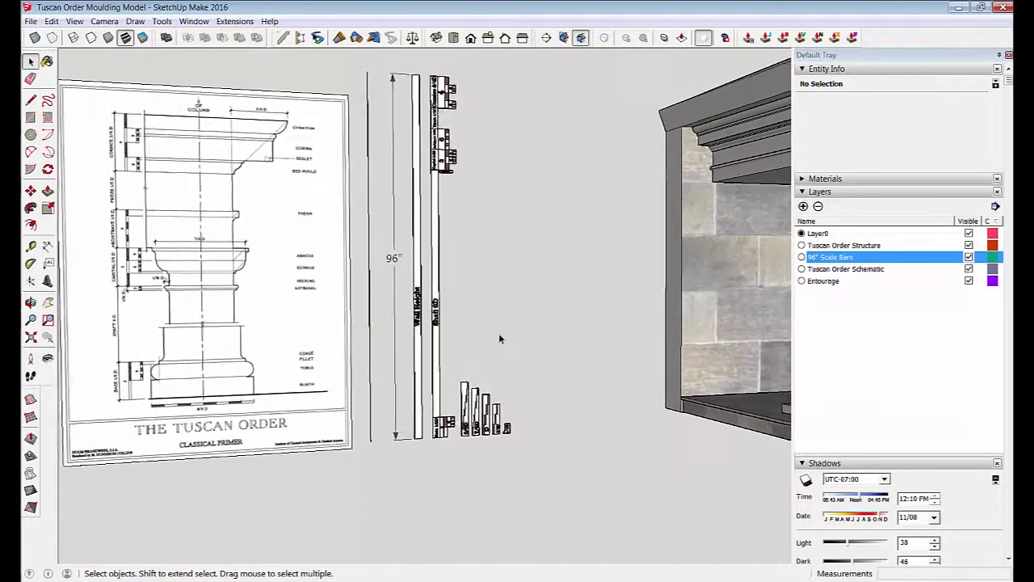
{"action": "middle_click_drag", "start_coordinate": [500, 340], "coordinate": [533, 436]}
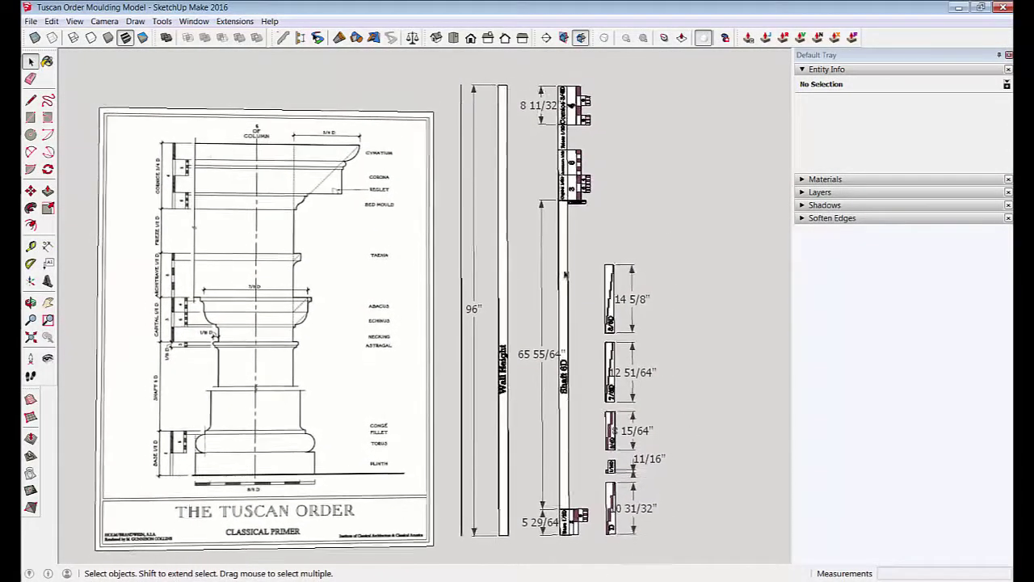
{"action": "left_click", "coordinate": [565, 267]}
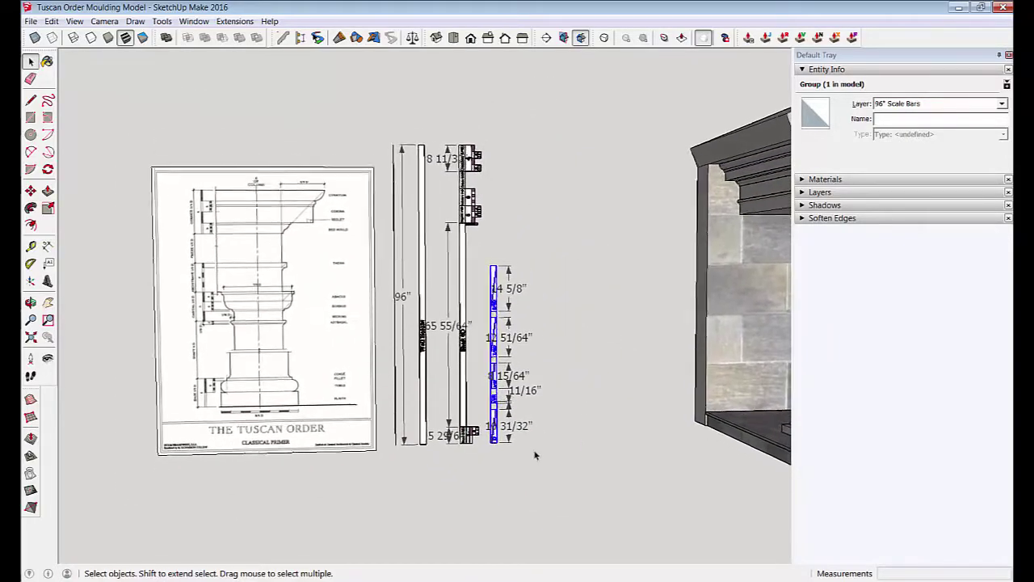
{"action": "left_click", "coordinate": [476, 458]}
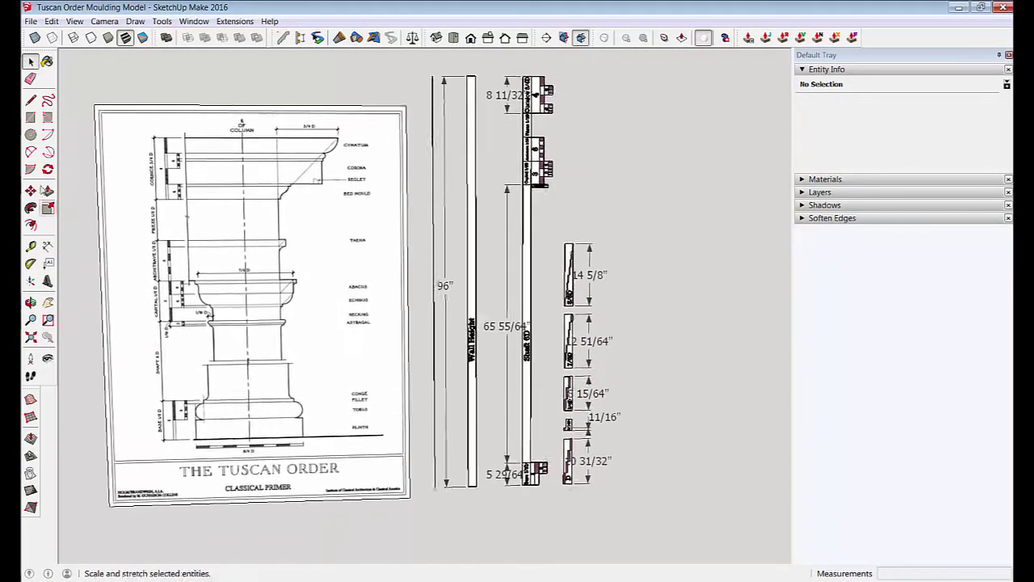
- Draw a 126" vertical line beside the 96" scale bars, starting level with their base
{"action": "left_click", "coordinate": [31, 99]}
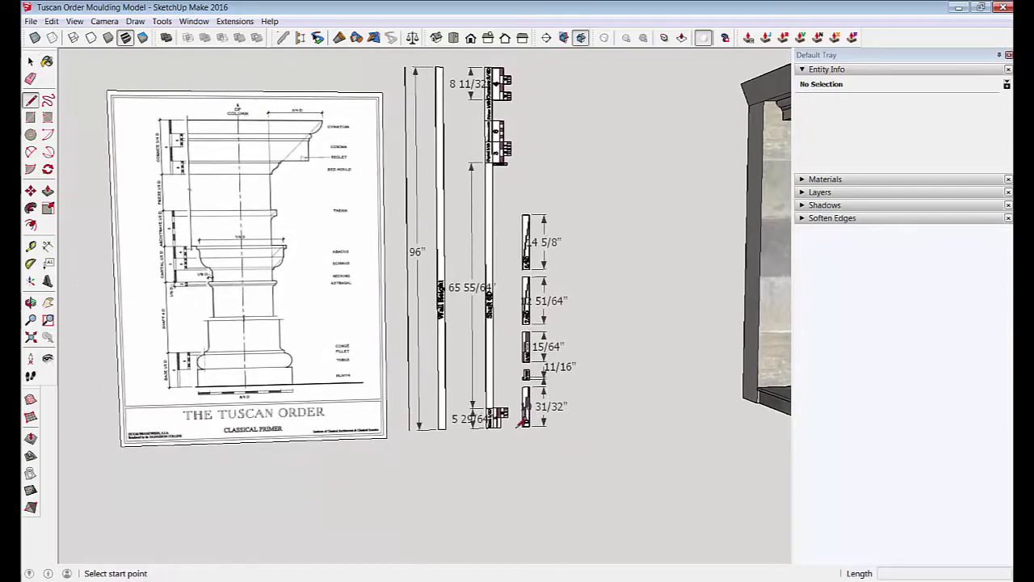
{"action": "scroll", "coordinate": [612, 409], "scroll_direction": "up", "scroll_amount": 3}
{"action": "scroll", "coordinate": [525, 458], "scroll_direction": "up", "scroll_amount": 2}
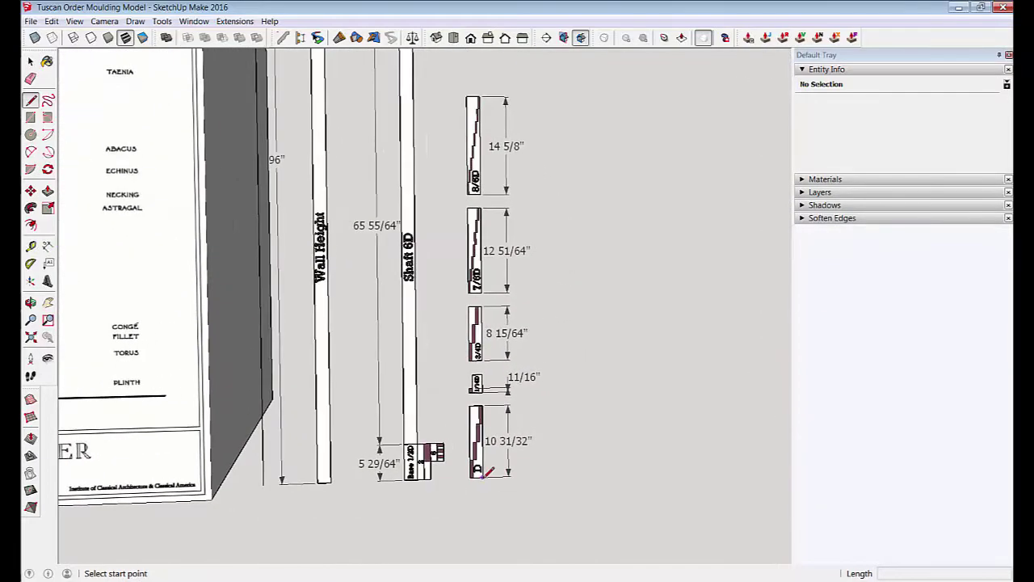
{"action": "left_click", "coordinate": [593, 468]}
{"action": "scroll", "coordinate": [561, 293], "scroll_direction": "down", "scroll_amount": 3}
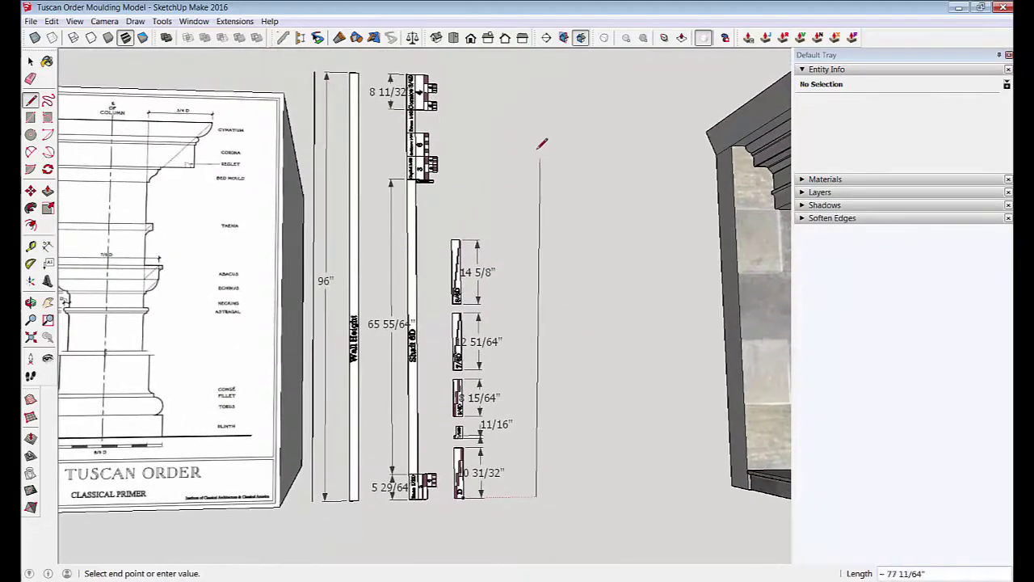
{"action": "mouse_move", "coordinate": [541, 139]}
{"action": "middle_mouse_down"}
{"action": "mouse_move", "coordinate": [538, 105]}
{"action": "mouse_move", "coordinate": [508, 121]}
{"action": "middle_mouse_up"}
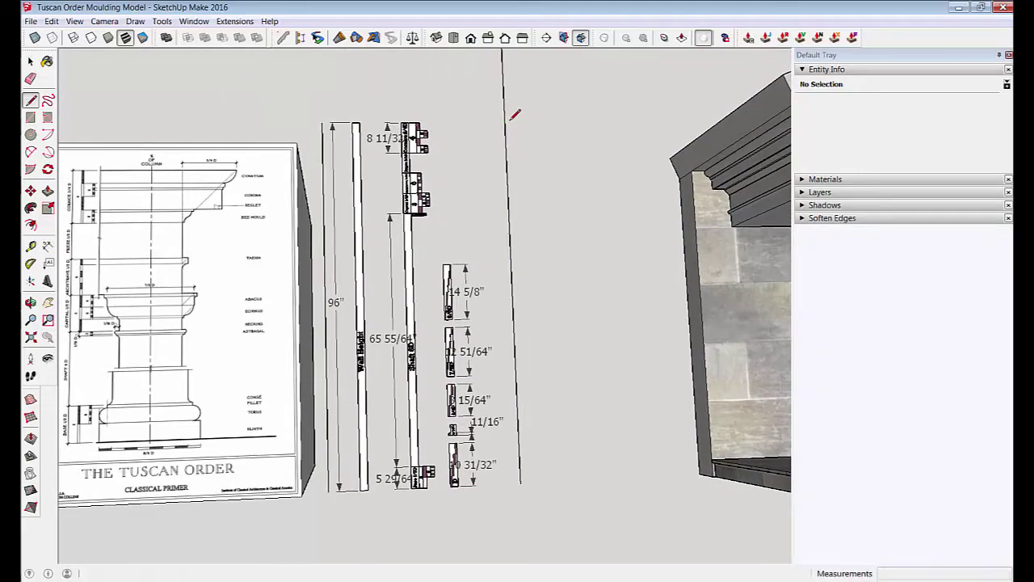
{"action": "scroll", "coordinate": [512, 224], "scroll_direction": "down", "scroll_amount": 3}
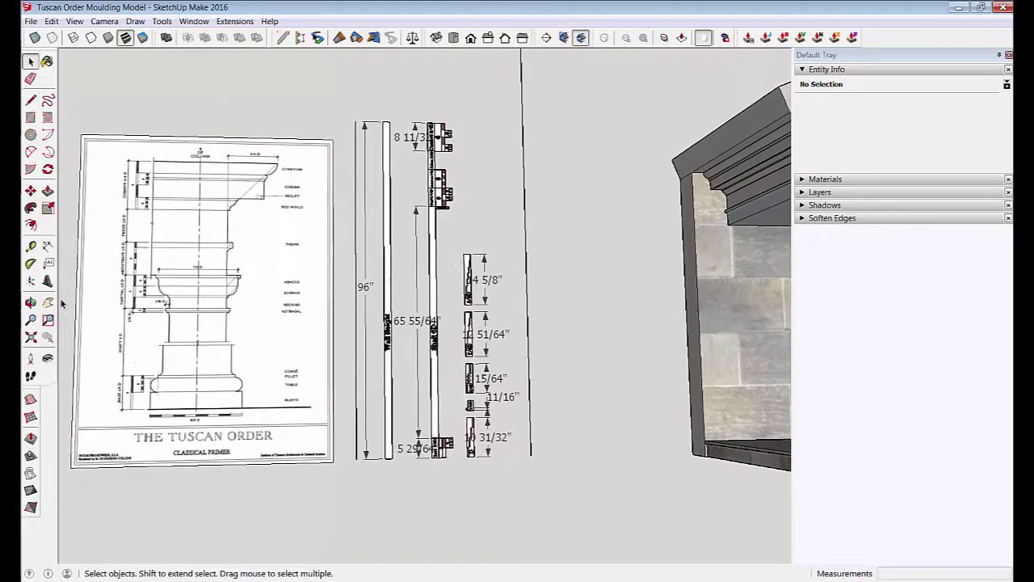
- Dimension the full height of the new vertical line from its base to its top endpoint
{"action": "left_click", "coordinate": [48, 249]}
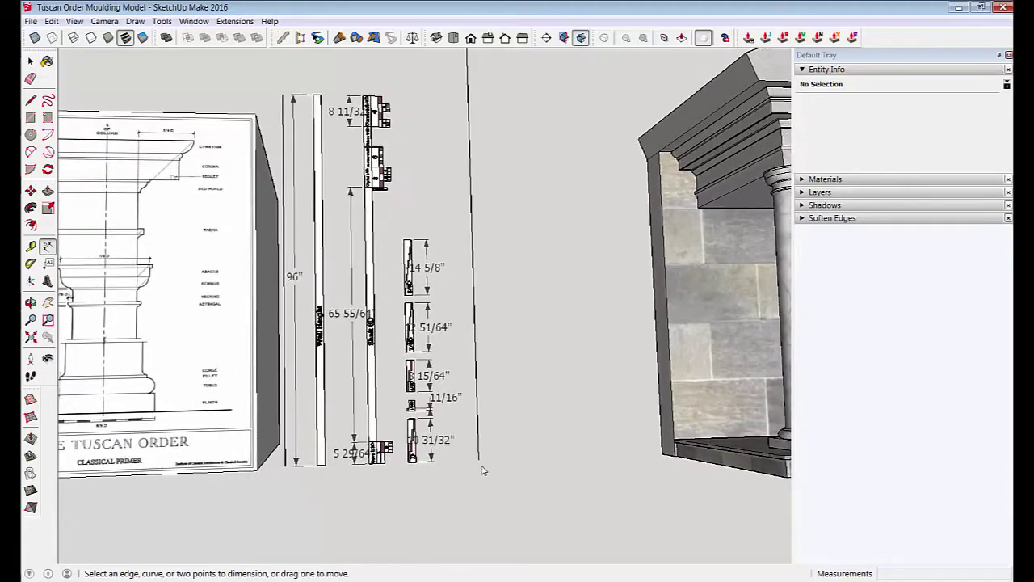
{"action": "middle_click_drag", "start_coordinate": [477, 462], "coordinate": [489, 470]}
{"action": "left_click", "coordinate": [485, 479]}
{"action": "scroll", "coordinate": [477, 340], "scroll_direction": "down", "scroll_amount": 1}
{"action": "middle_click_drag", "start_coordinate": [464, 156], "coordinate": [460, 234], "text": "shift"}
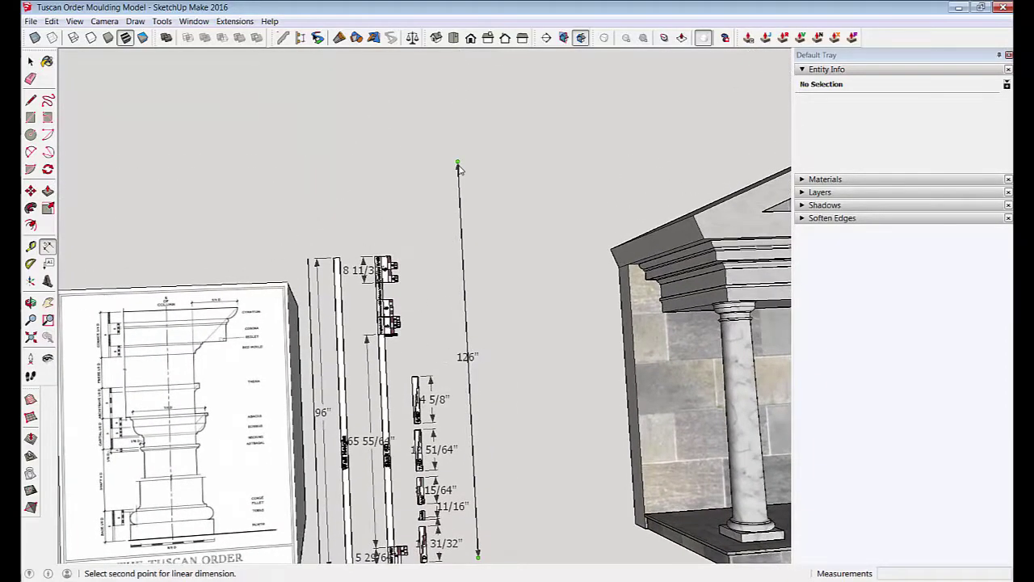
{"action": "left_click", "coordinate": [443, 176]}
{"action": "middle_click_drag", "start_coordinate": [443, 177], "coordinate": [453, 376]}
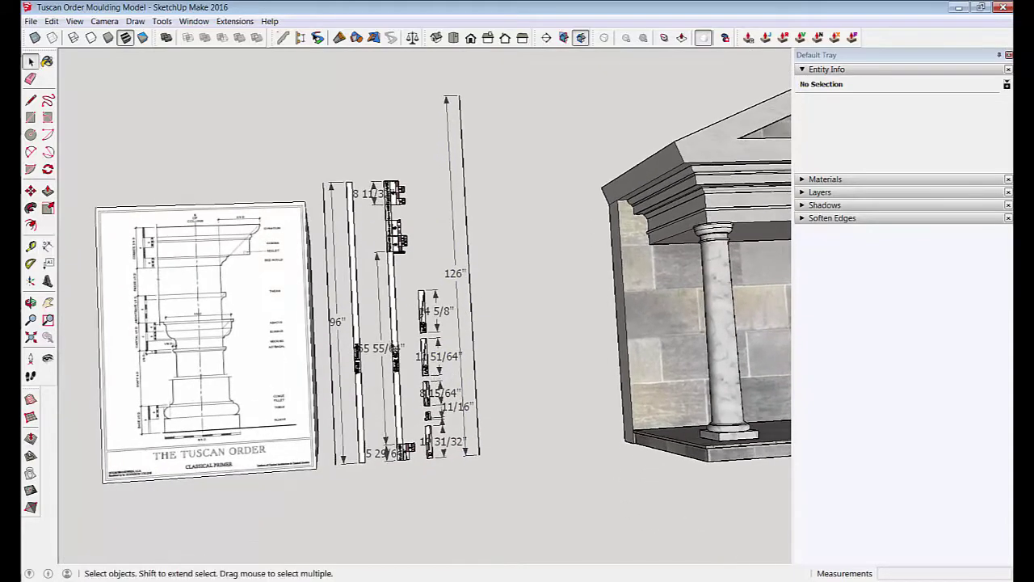
- Copy the 96" scale bars and their dimensions along the red axis to the space between the 126" line and the portico
{"action": "middle_click_drag", "start_coordinate": [391, 304], "coordinate": [305, 210]}
{"action": "left_click_drag", "start_coordinate": [292, 149], "coordinate": [426, 458]}
{"action": "middle_click_drag", "start_coordinate": [426, 458], "coordinate": [392, 474]}
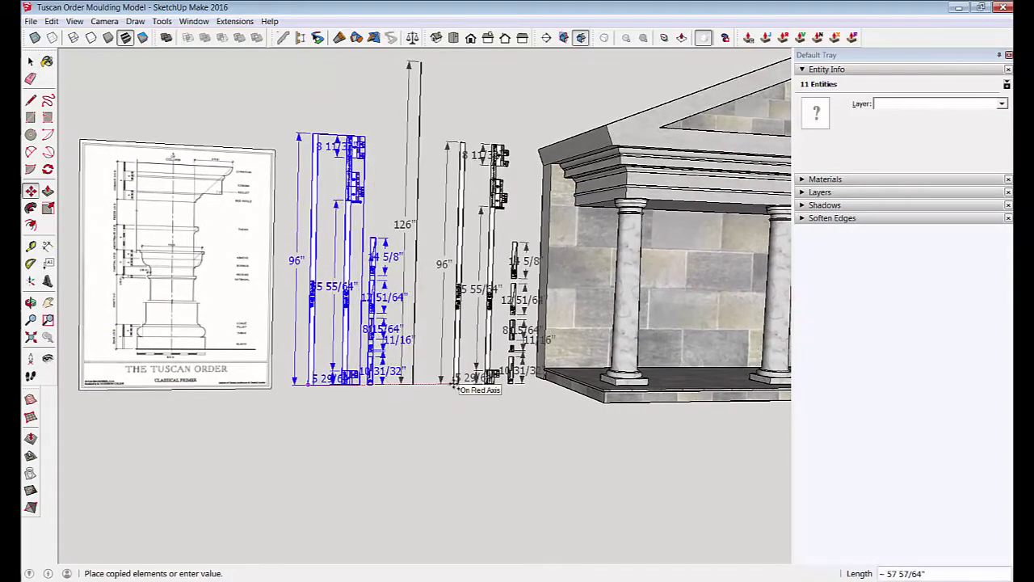
{"action": "left_click", "coordinate": [455, 385]}
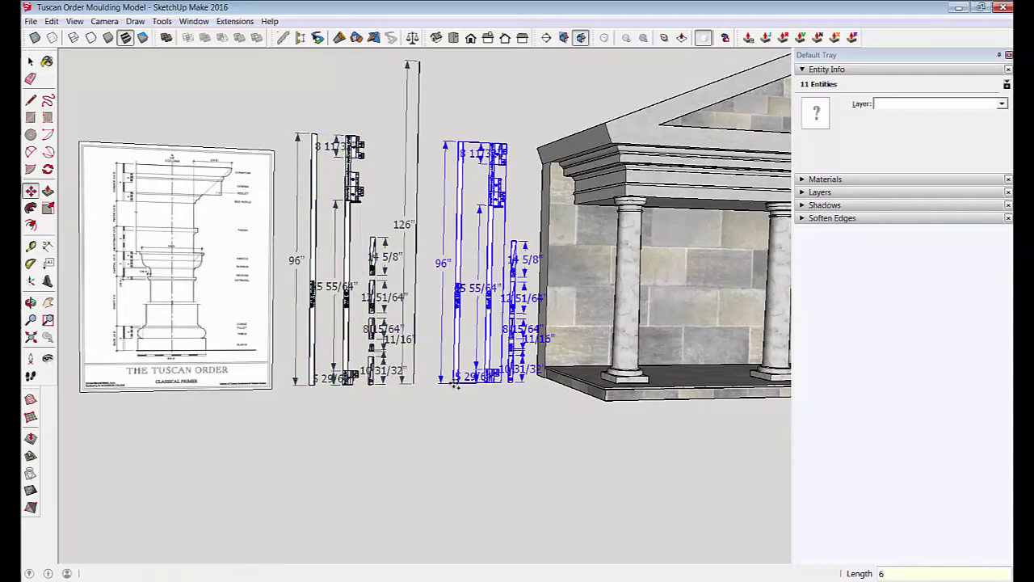
{"action": "middle_click_drag", "start_coordinate": [455, 386], "coordinate": [337, 217]}
- Scale the two copied scale bar groups in height only, matching the top endpoint of the 126" line
{"action": "left_click", "coordinate": [465, 462]}
{"action": "left_click", "coordinate": [436, 279]}
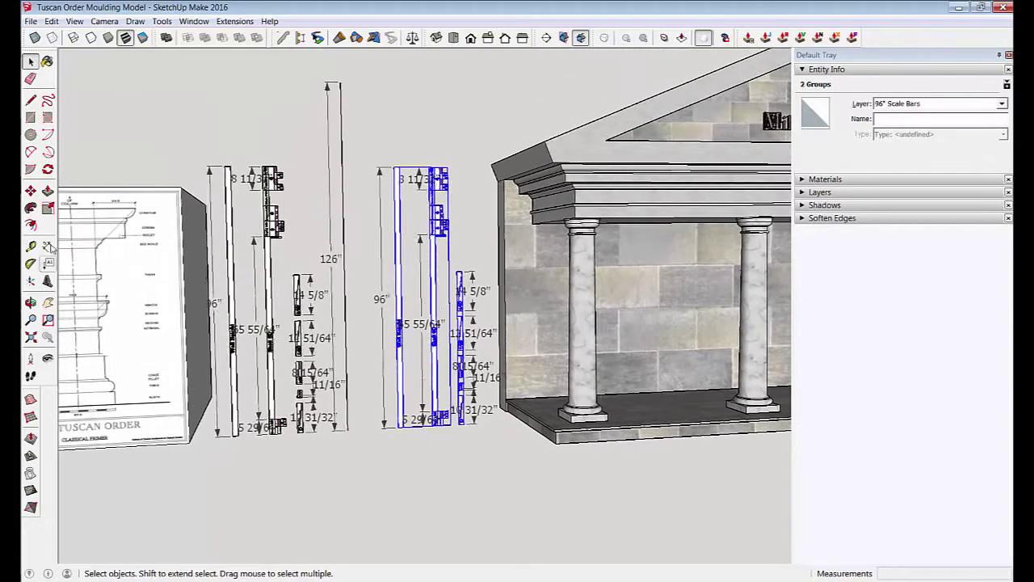
{"action": "left_click", "coordinate": [48, 209]}
{"action": "scroll", "coordinate": [351, 208], "scroll_direction": "up", "scroll_amount": 3}
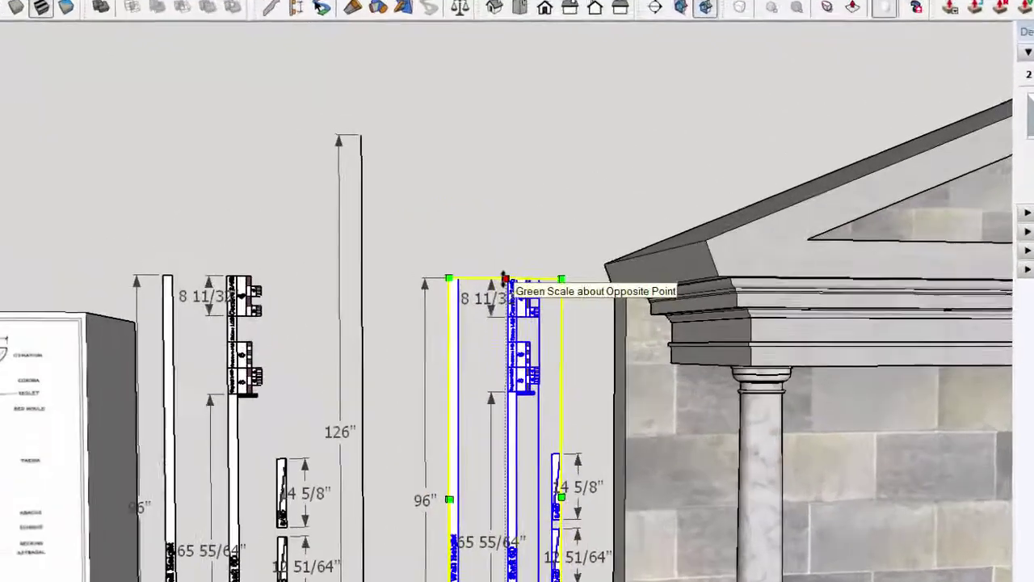
{"action": "mouse_move", "coordinate": [445, 225]}
{"action": "left_mouse_down"}
{"action": "mouse_move", "coordinate": [423, 186]}
{"action": "mouse_move", "coordinate": [355, 150]}
{"action": "left_mouse_up"}
{"action": "scroll", "coordinate": [364, 158], "scroll_direction": "up", "scroll_amount": 1}
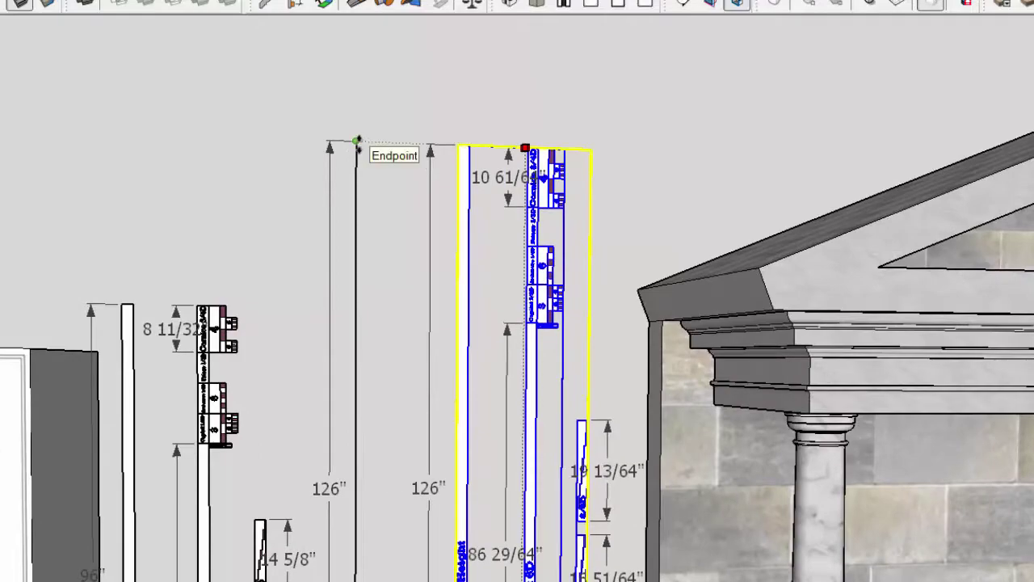
{"action": "left_click", "coordinate": [356, 141]}
{"action": "middle_click_drag", "start_coordinate": [356, 141], "coordinate": [375, 56]}
{"action": "key", "text": "space"}
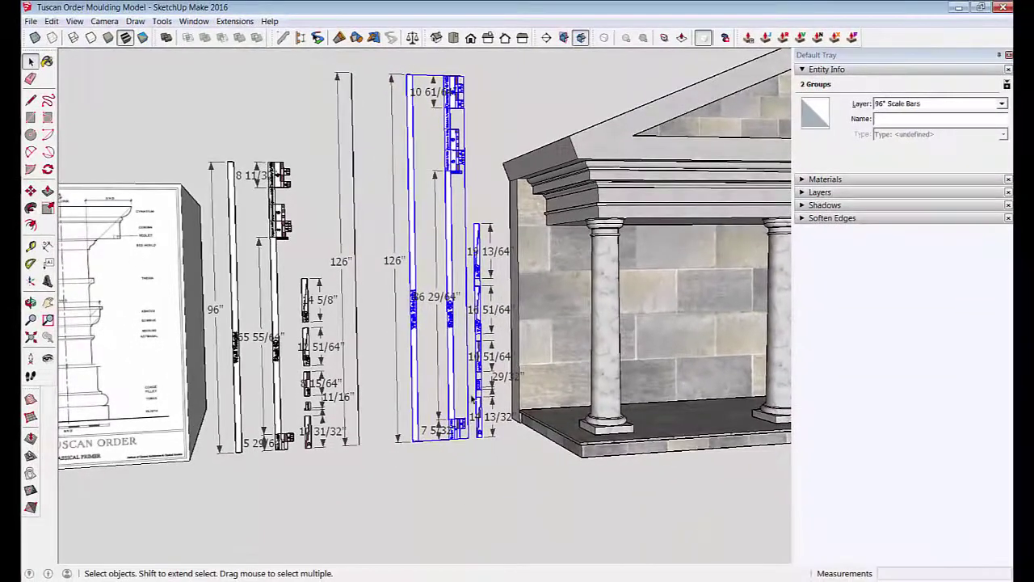
{"action": "scroll", "coordinate": [504, 548], "scroll_direction": "up", "scroll_amount": 1}
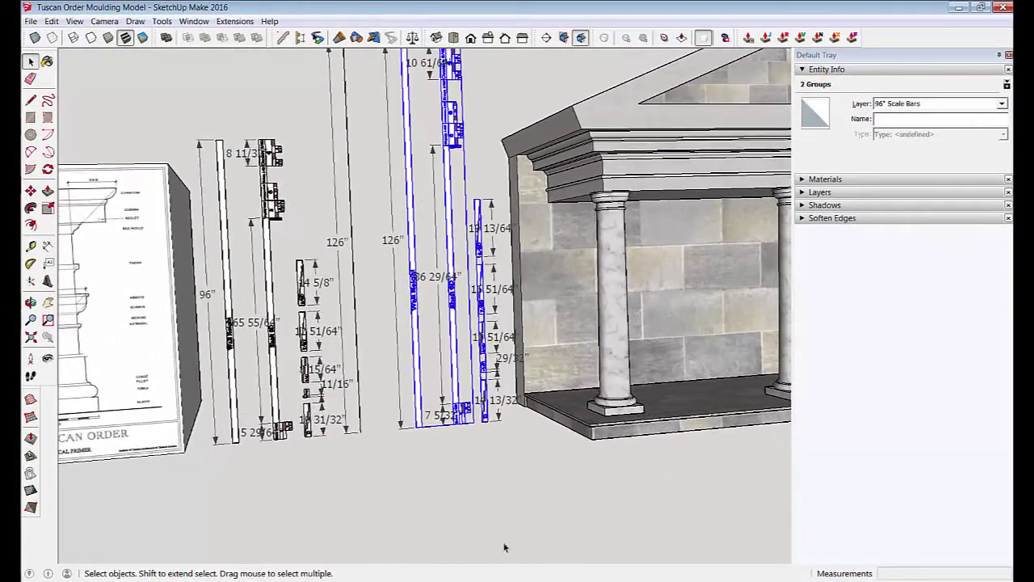
{"action": "left_click", "coordinate": [448, 490]}
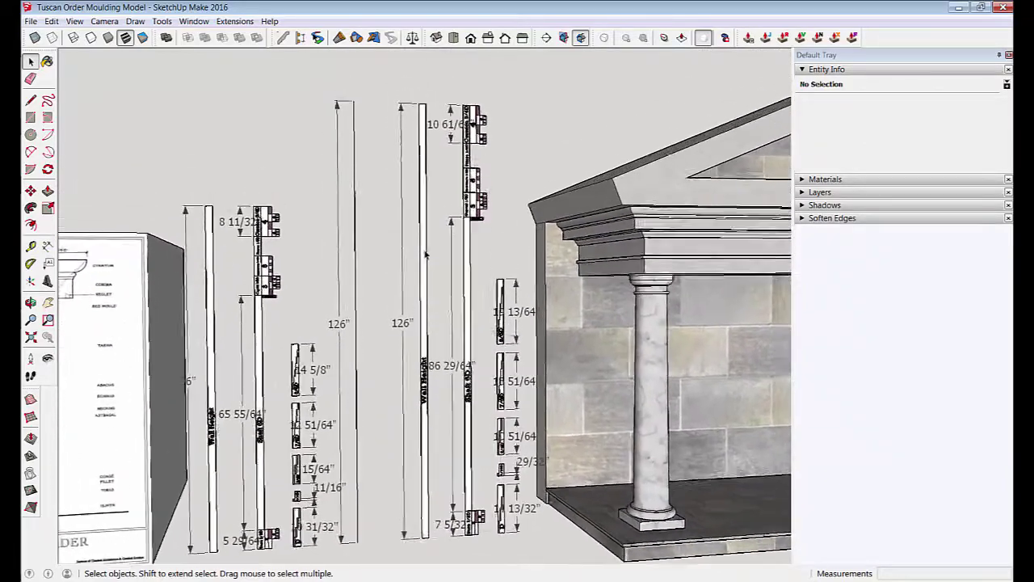
- Compare the base, shaft and diameter divisions of the 96" and 126" scale bars with each other and with the portico column
{"action": "middle_click_drag", "start_coordinate": [426, 255], "coordinate": [392, 331]}
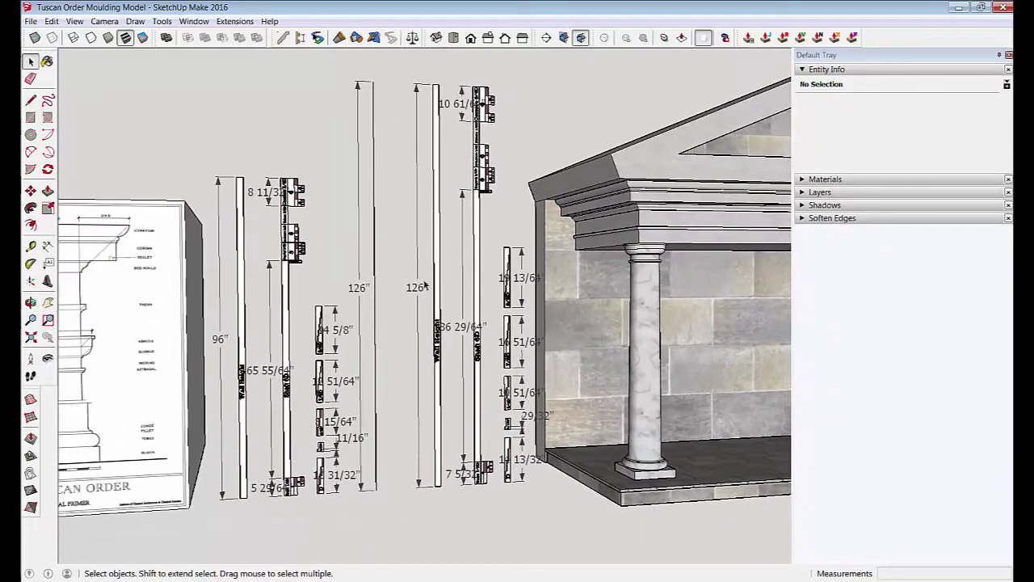
{"action": "mouse_move", "coordinate": [486, 493]}
{"action": "middle_mouse_down"}
{"action": "mouse_move", "coordinate": [518, 389]}
{"action": "mouse_move", "coordinate": [462, 419]}
{"action": "middle_mouse_up"}
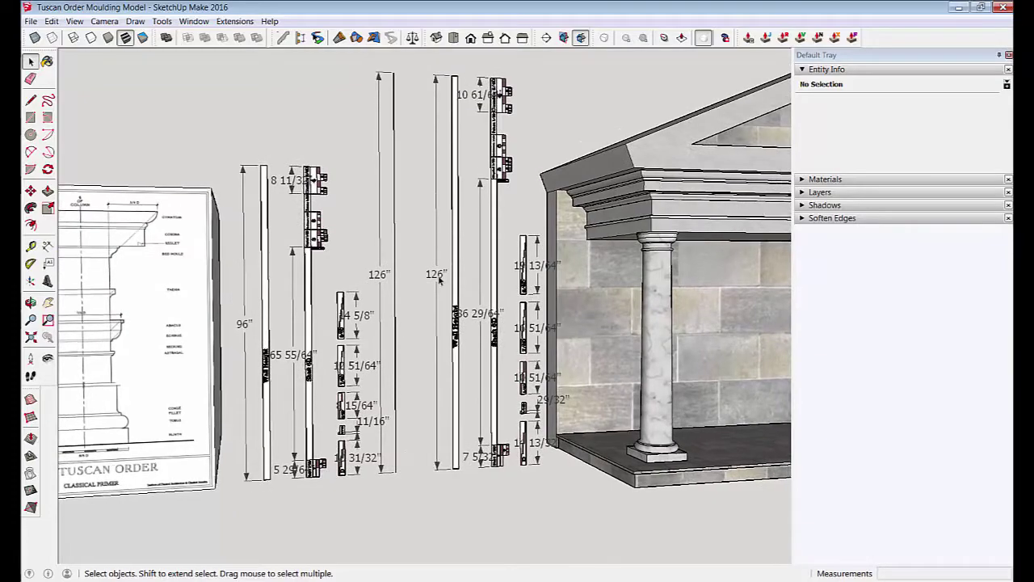
{"action": "scroll", "coordinate": [335, 531], "scroll_direction": "up", "scroll_amount": 5}
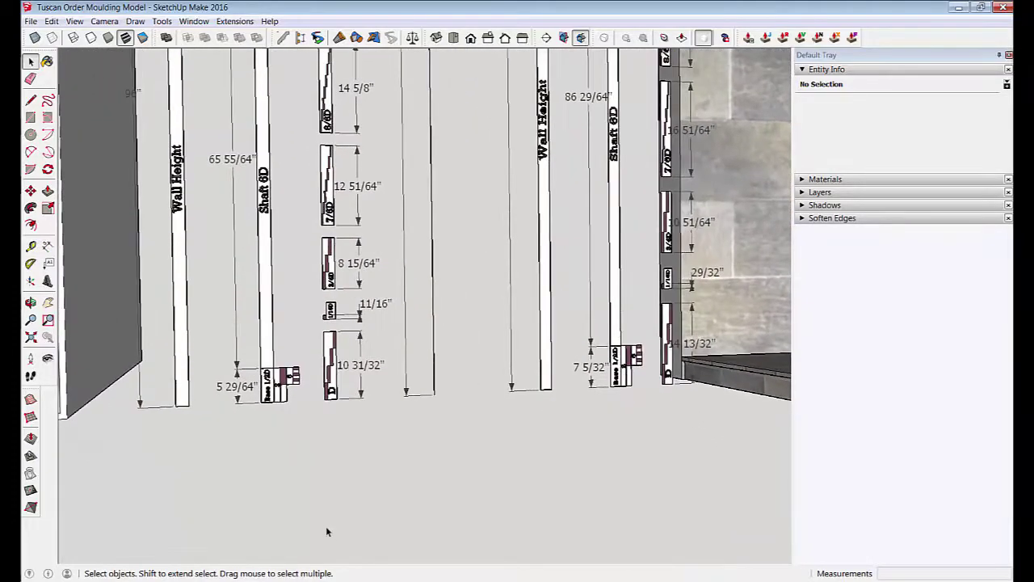
{"action": "scroll", "coordinate": [331, 471], "scroll_direction": "up", "scroll_amount": 3}
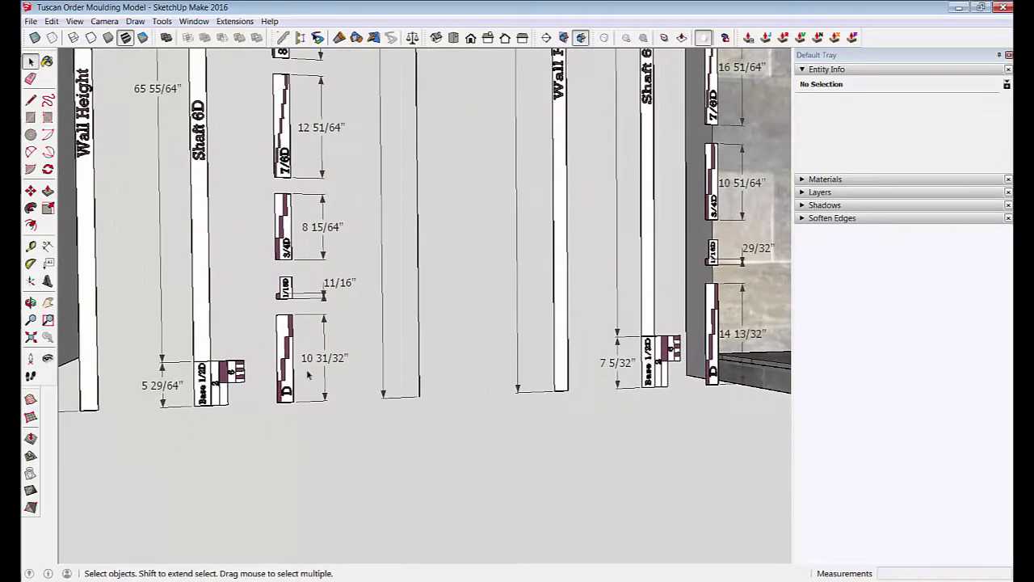
{"action": "middle_click_drag", "start_coordinate": [332, 368], "coordinate": [522, 349]}
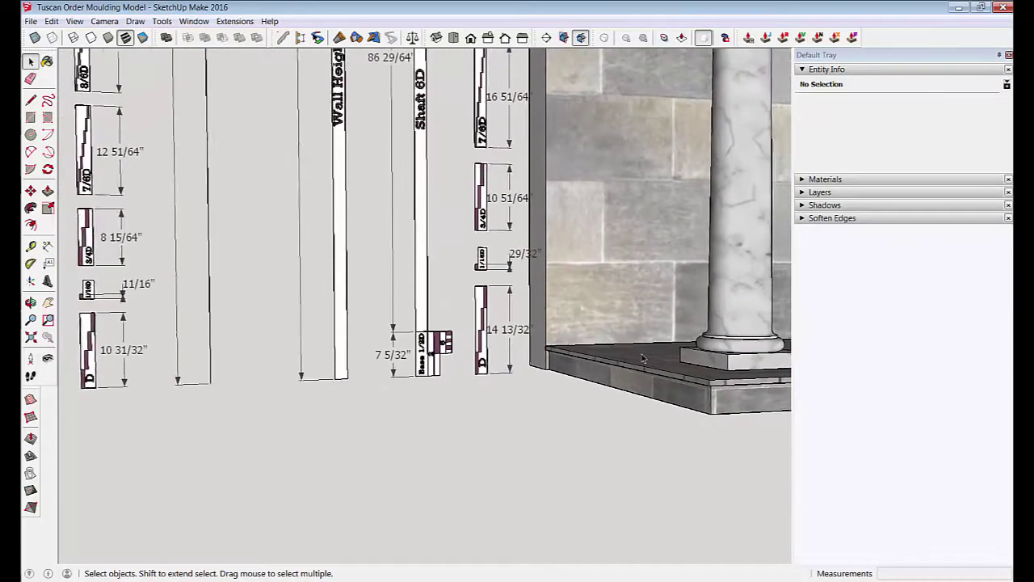
{"action": "scroll", "coordinate": [643, 358], "scroll_direction": "down", "scroll_amount": 2}
{"action": "scroll", "coordinate": [644, 358], "scroll_direction": "down", "scroll_amount": 2}
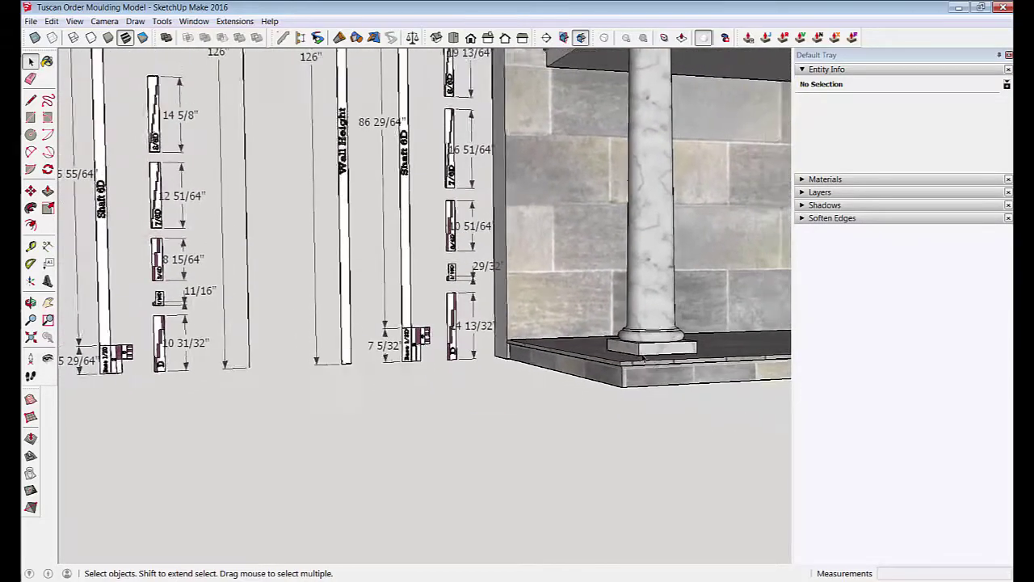
{"action": "scroll", "coordinate": [643, 358], "scroll_direction": "down", "scroll_amount": 2}
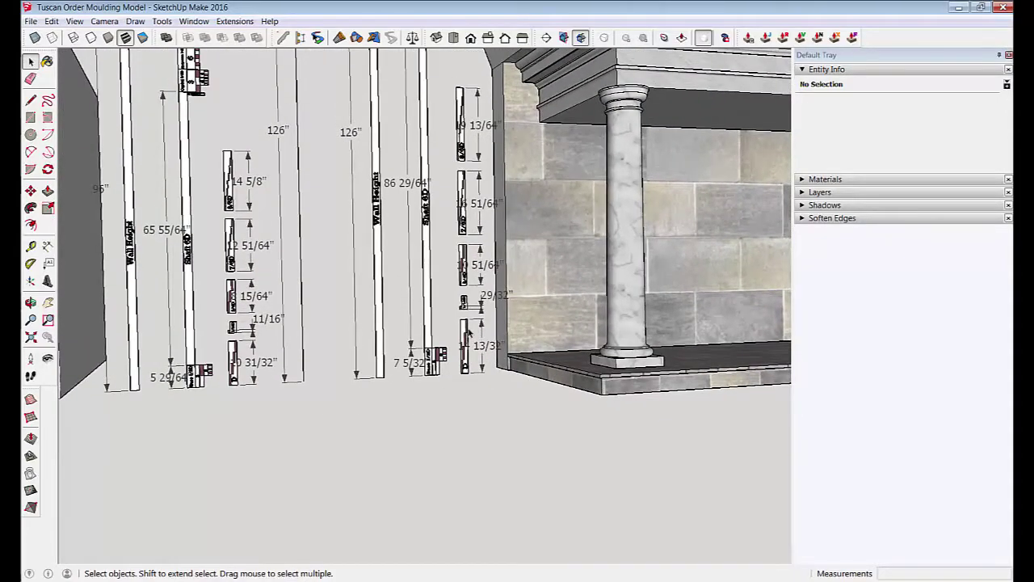
{"action": "scroll", "coordinate": [467, 331], "scroll_direction": "down", "scroll_amount": 5}
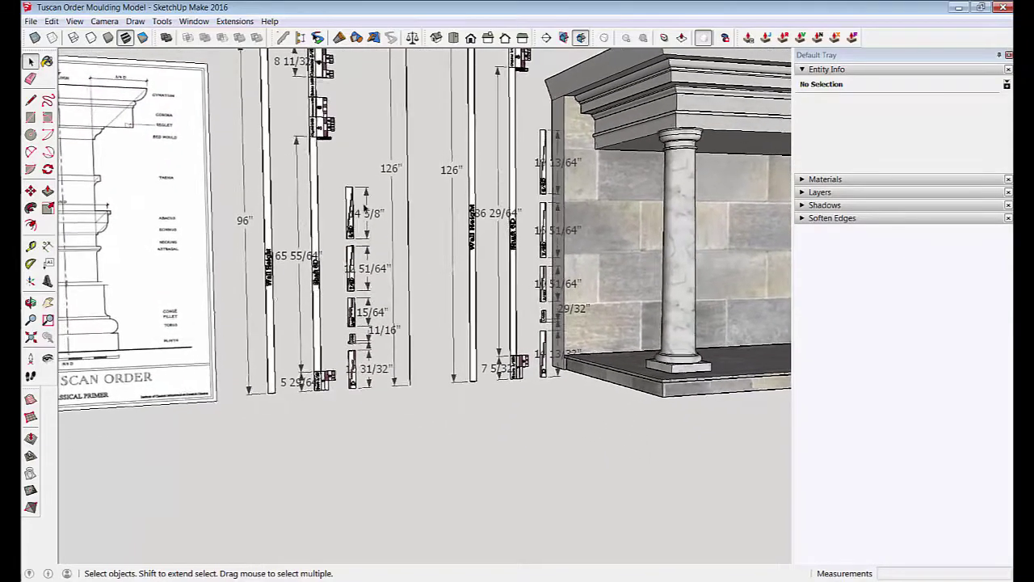
{"action": "middle_click_drag", "start_coordinate": [366, 208], "coordinate": [463, 415]}
{"action": "key", "text": "f"}
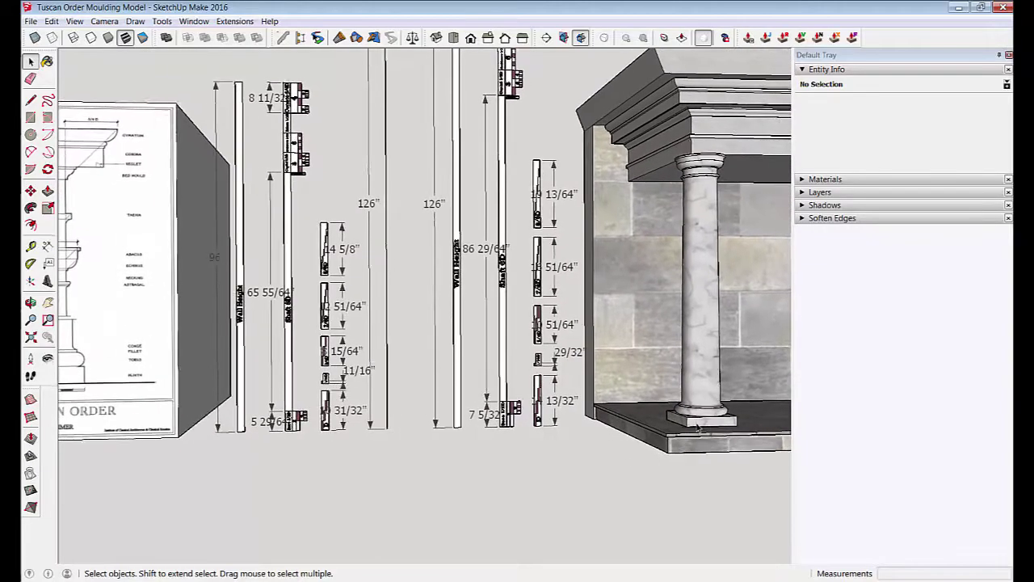
- Select the whole portico with its columns and pediment and scale it up uniformly
{"action": "left_click", "coordinate": [698, 412]}
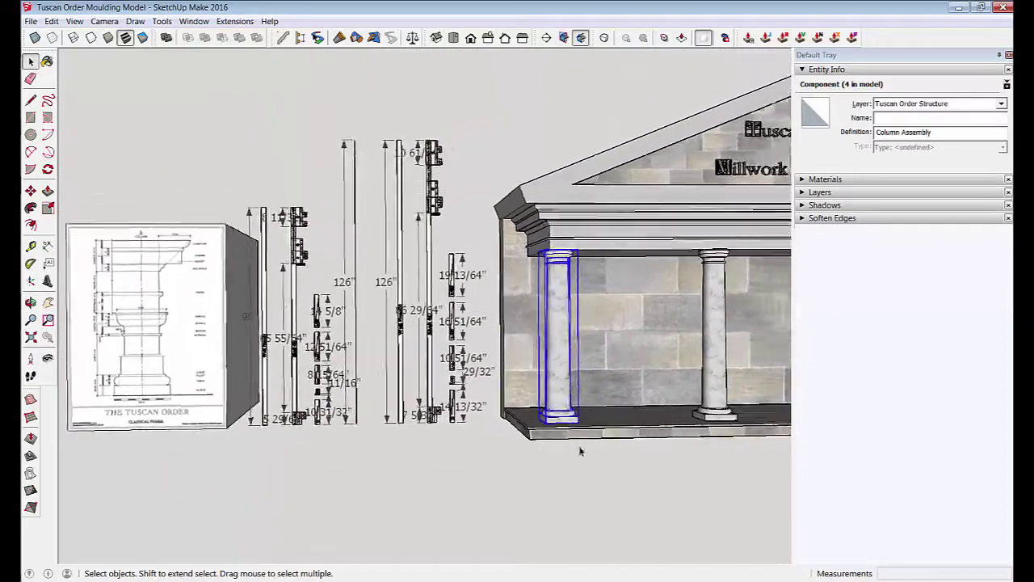
{"action": "left_click_drag", "start_coordinate": [413, 160], "coordinate": [750, 455]}
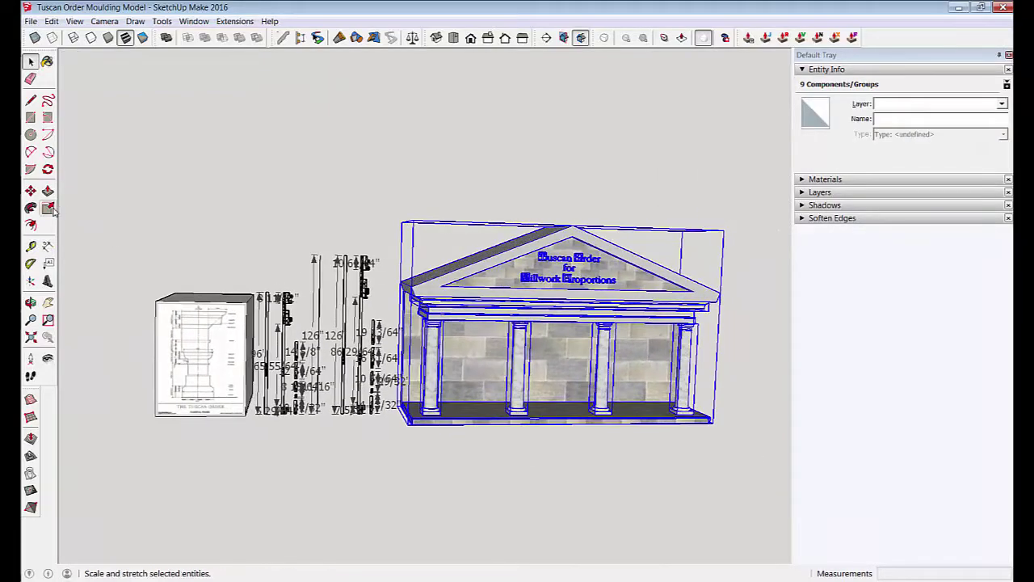
{"action": "left_click", "coordinate": [49, 208]}
{"action": "left_click_drag", "start_coordinate": [622, 260], "coordinate": [735, 162]}
{"action": "left_click", "coordinate": [601, 403]}
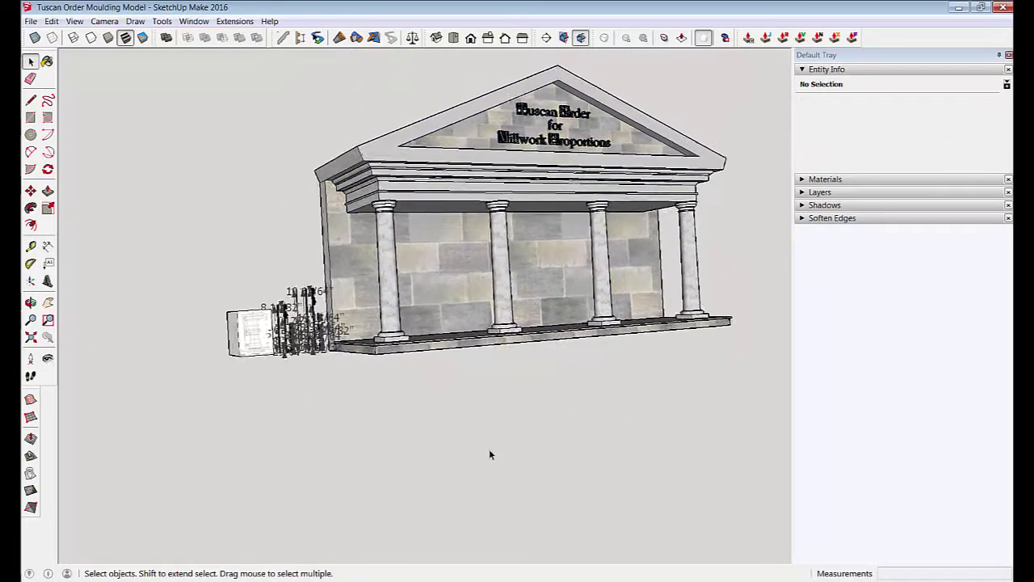